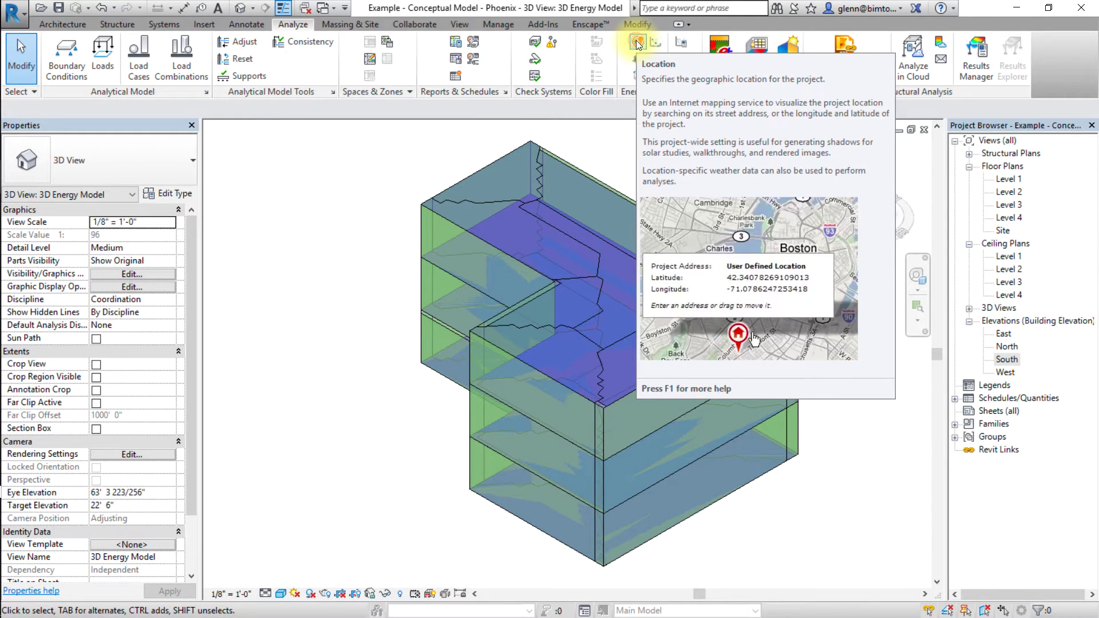
# Step: Set the project address to Cancun, Mexico with weather station 1037484
pyautogui.click(638, 44)
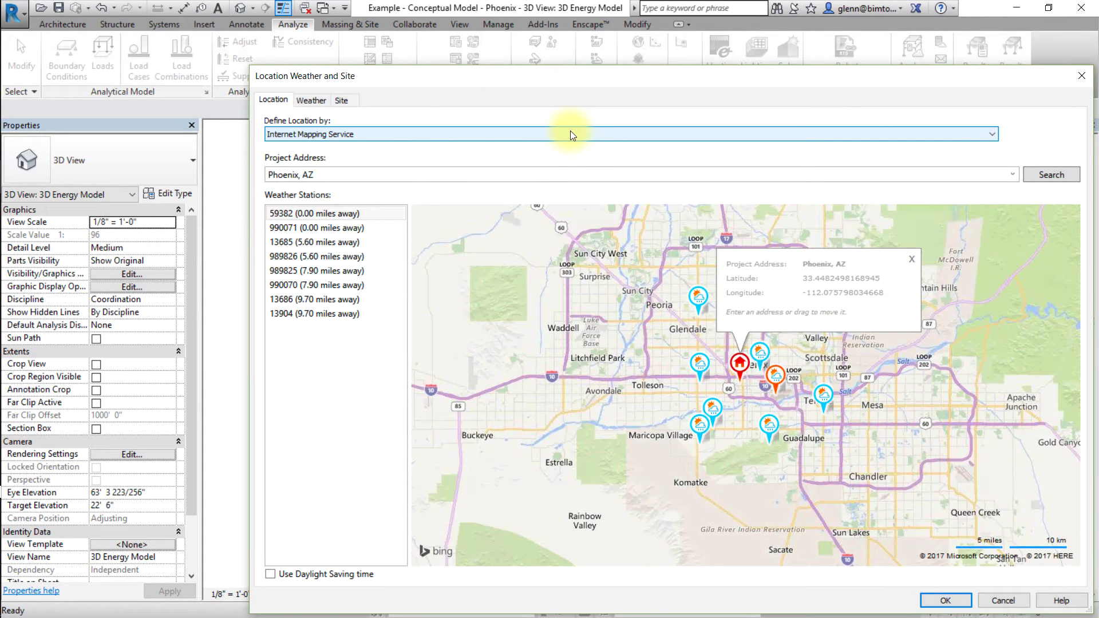
pyautogui.tripleClick(574, 173)
pyautogui.write('Cancun, Mexico')
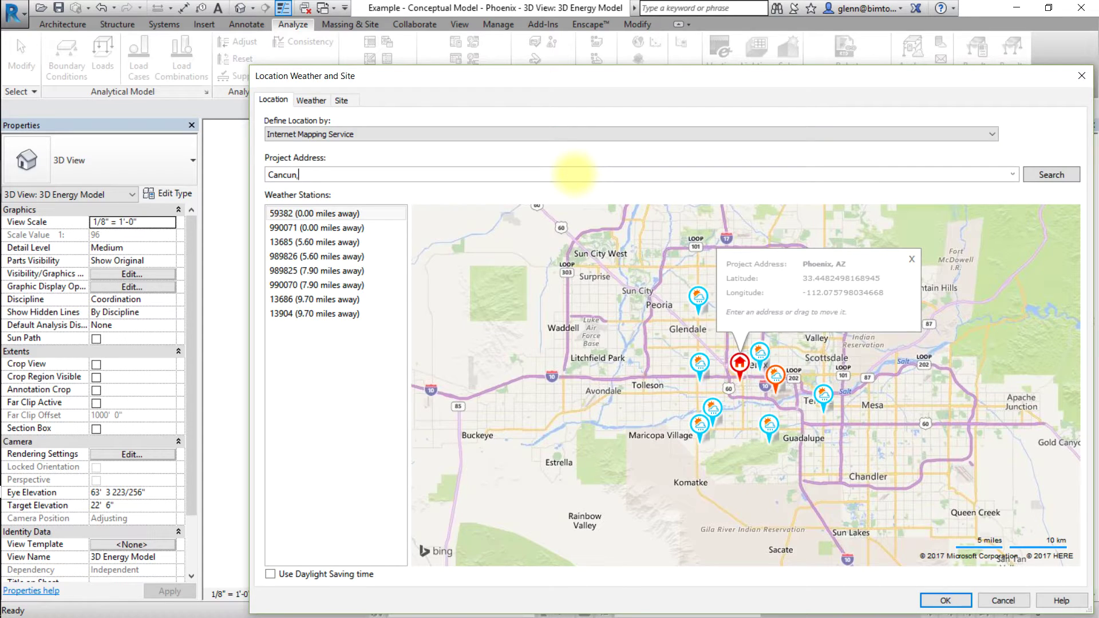
pyautogui.click(1063, 176)
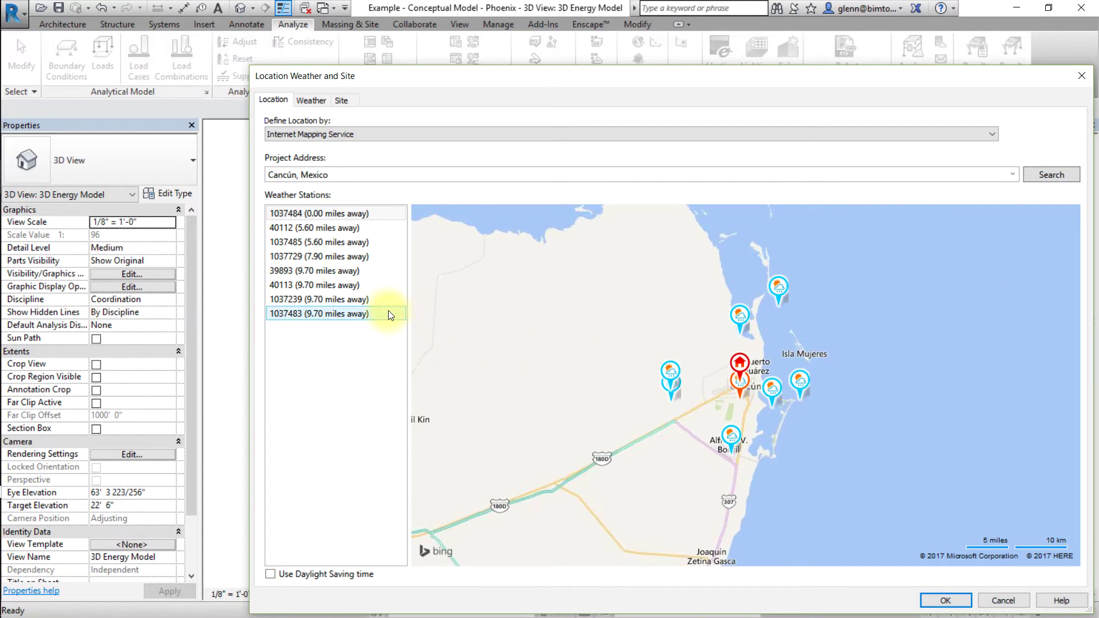
pyautogui.click(394, 214)
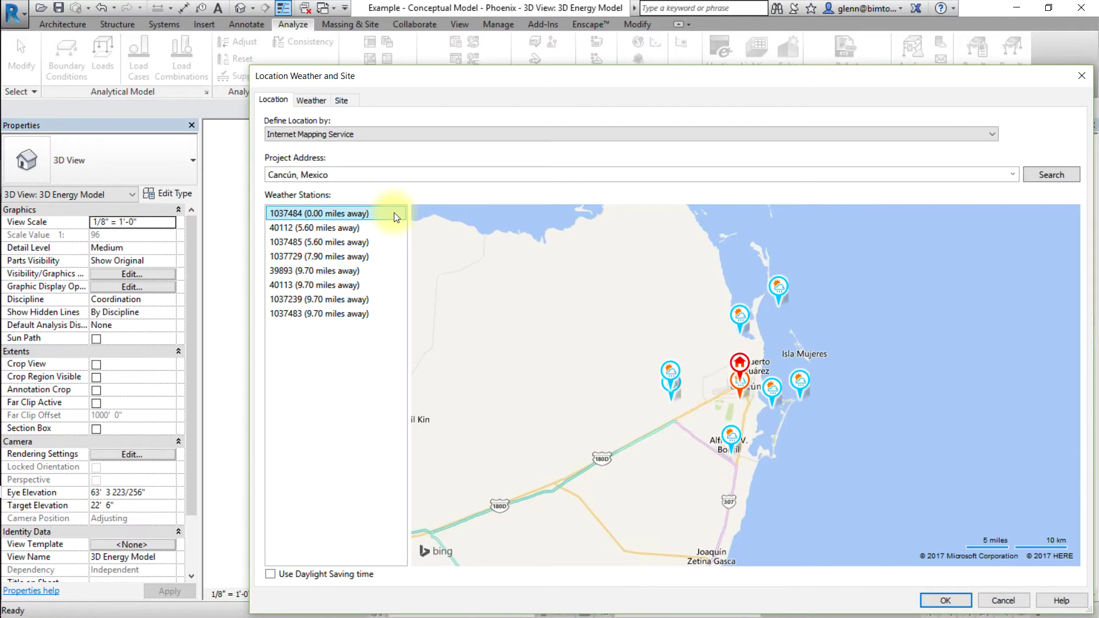
pyautogui.click(946, 601)
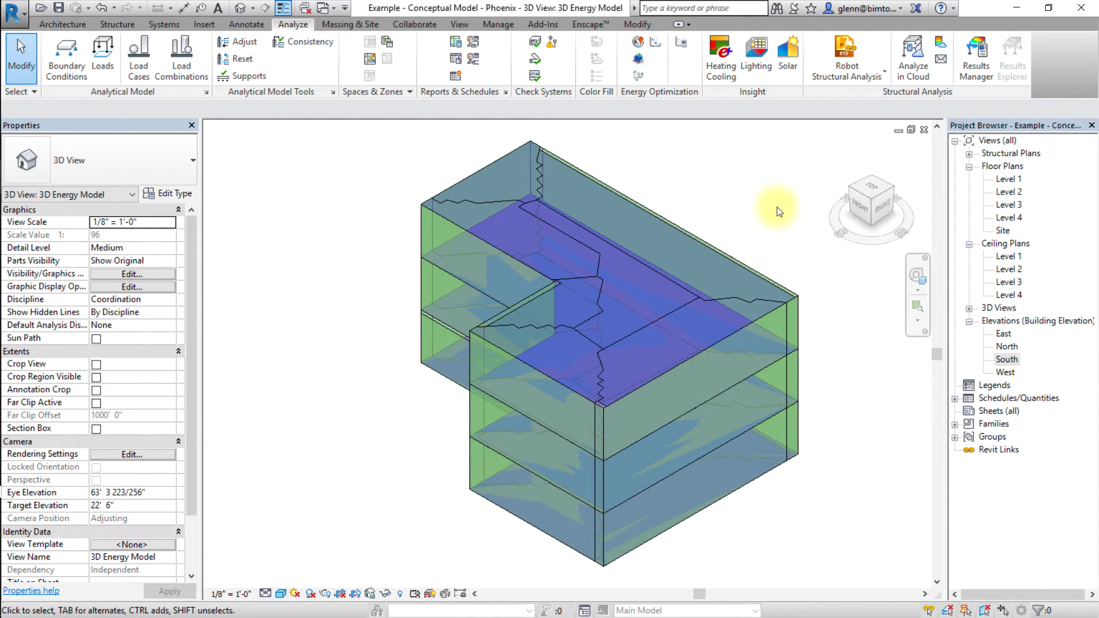
pyautogui.click(644, 39)
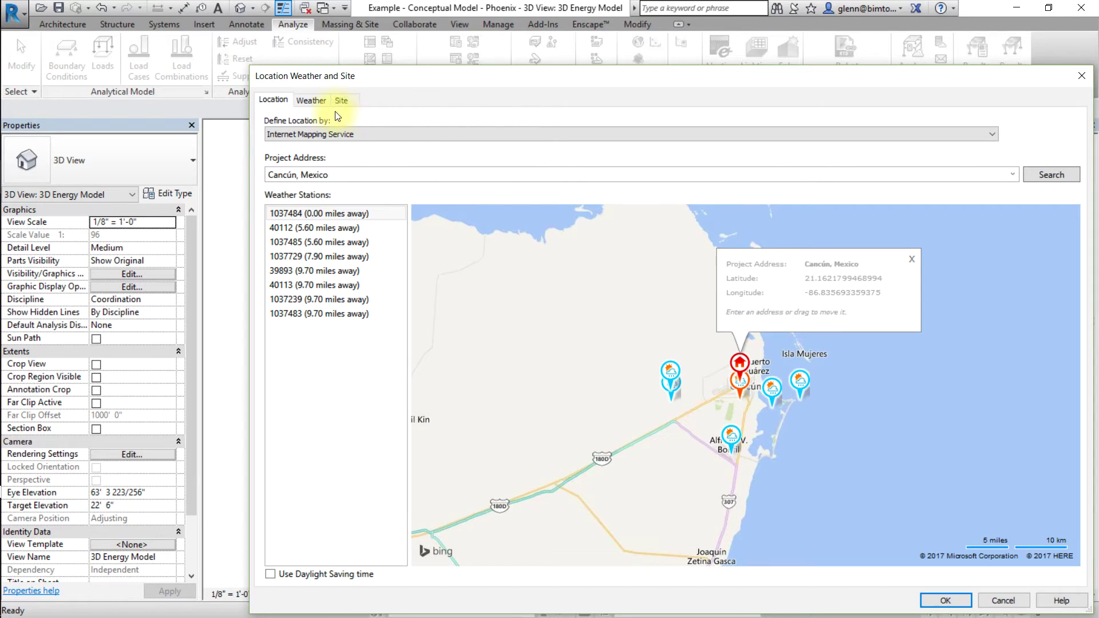
pyautogui.click(314, 102)
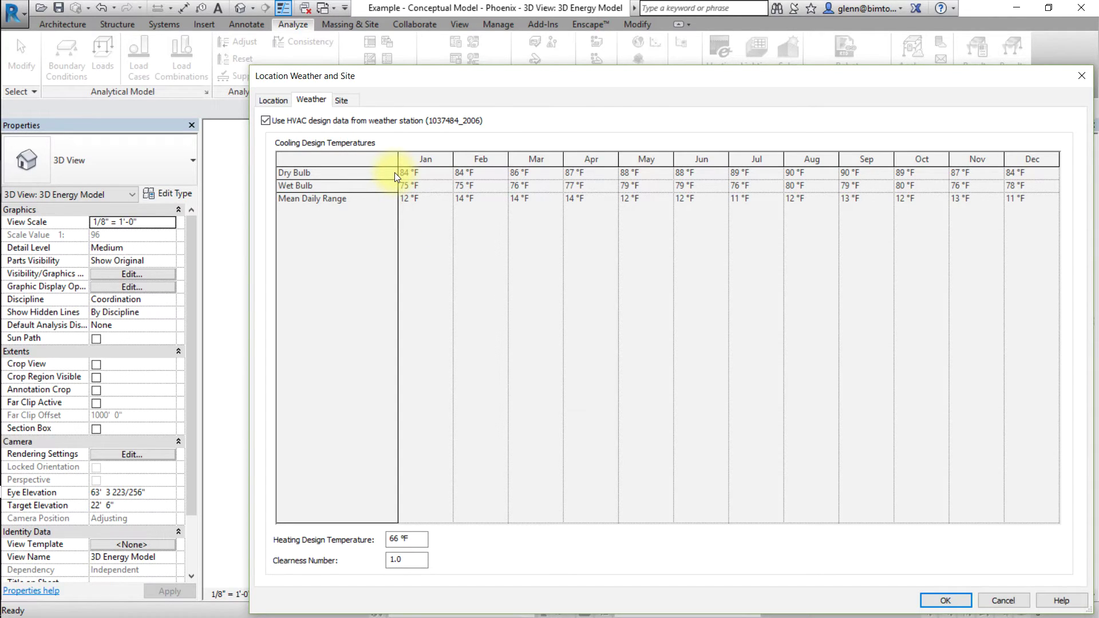
pyautogui.click(945, 598)
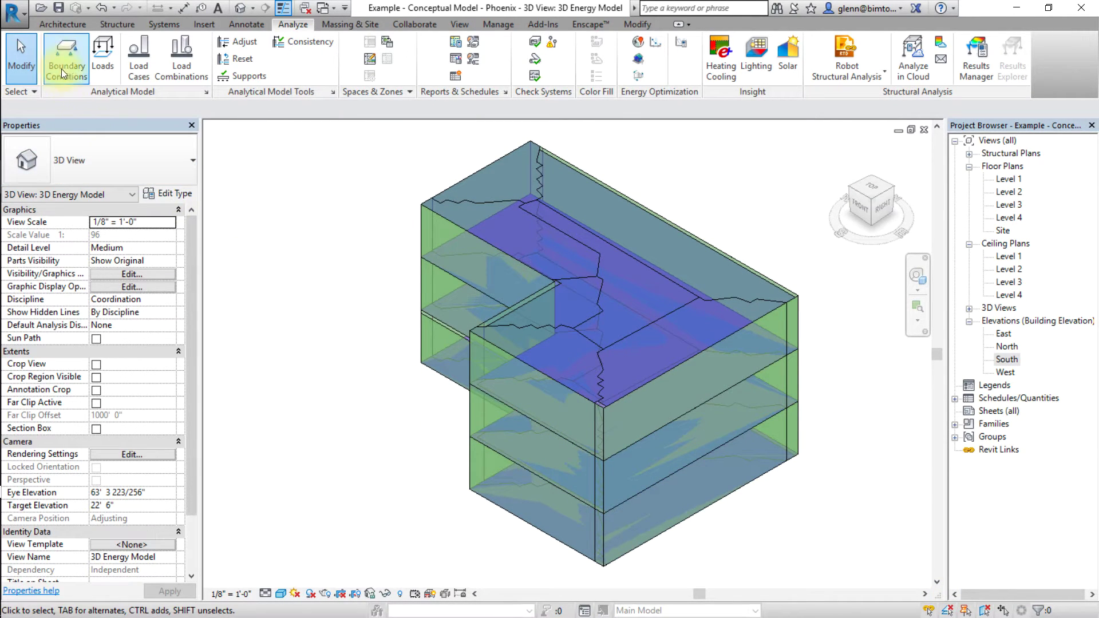
# Step: Save a new project copy named 'Example - Conceptual Model - Location 1'
pyautogui.click(13, 12)
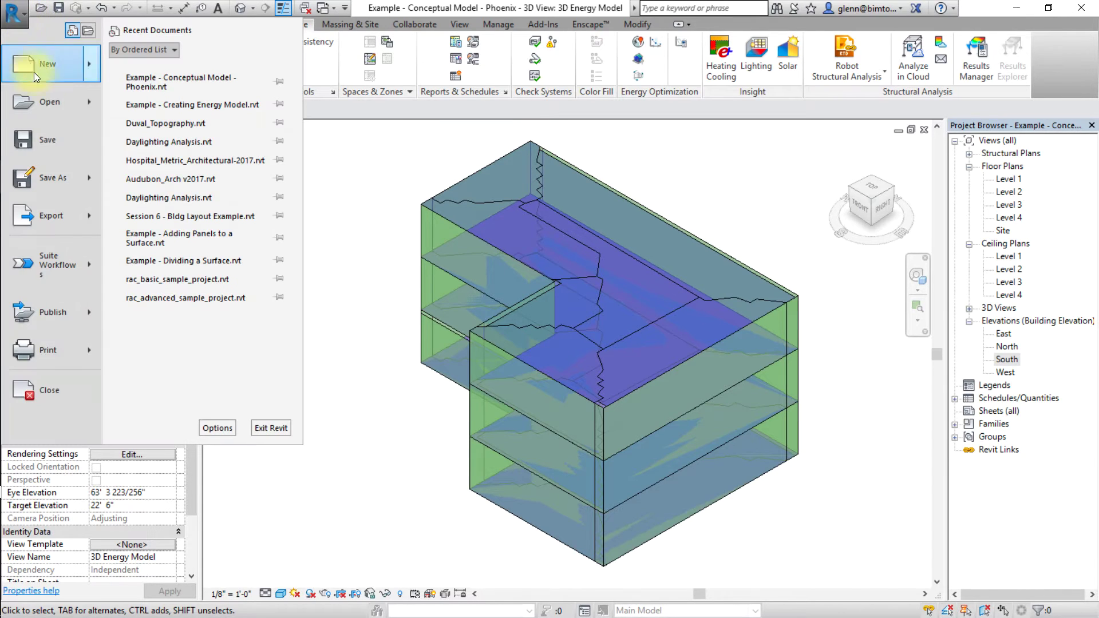
pyautogui.click(67, 178)
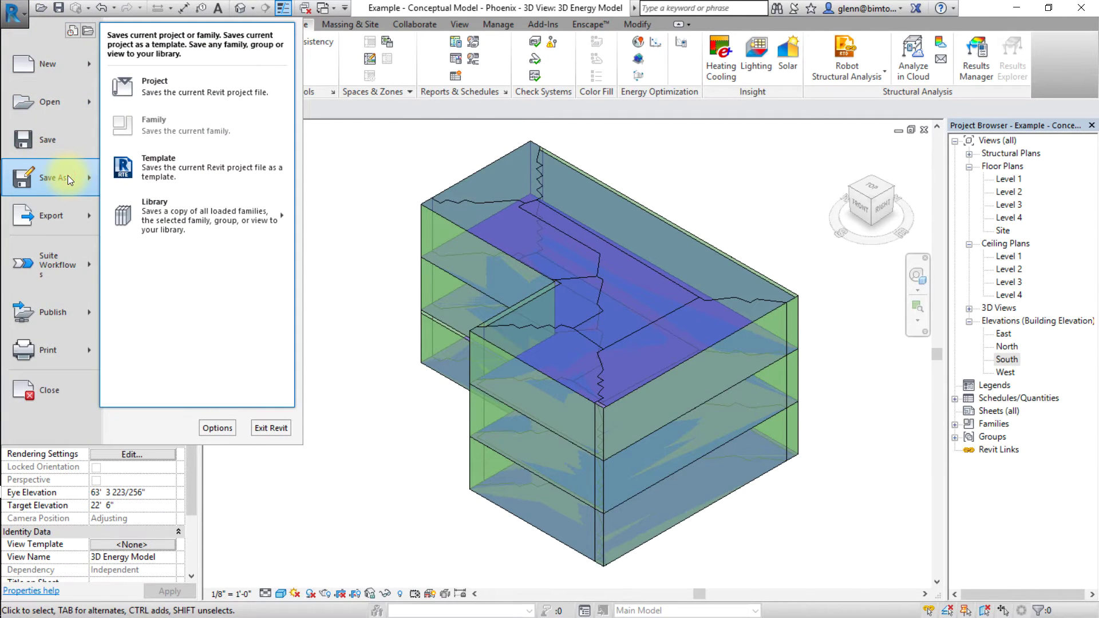
pyautogui.click(215, 92)
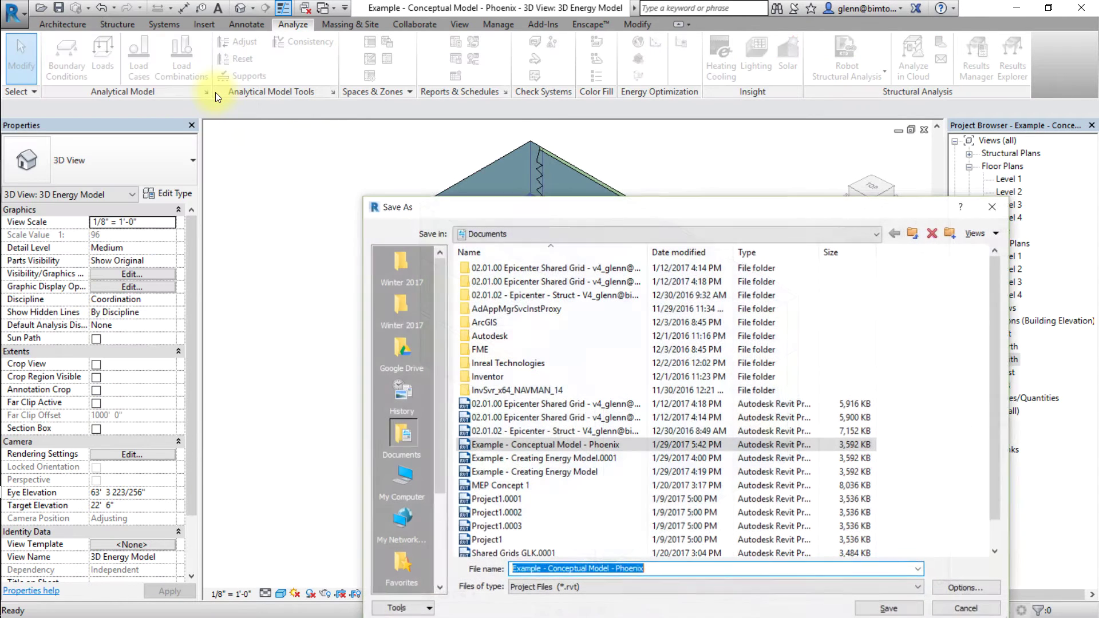
pyautogui.doubleClick(633, 568)
pyautogui.write('Location 1')
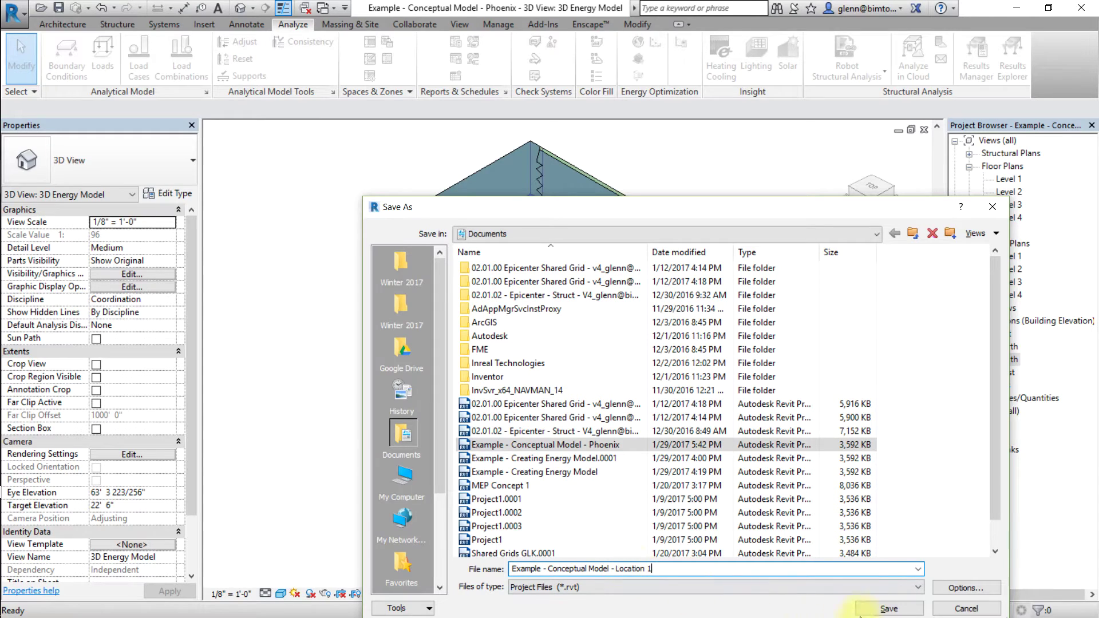
pyautogui.click(887, 608)
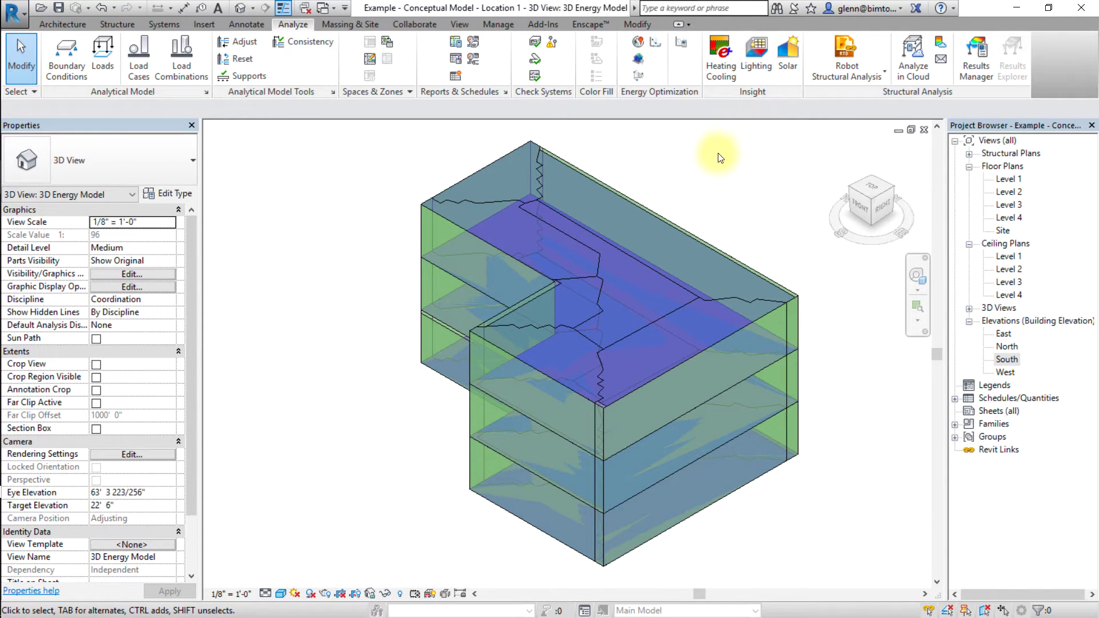
# Step: Update the energy analytical model for the Cancún project and dismiss the completion message
pyautogui.click(640, 79)
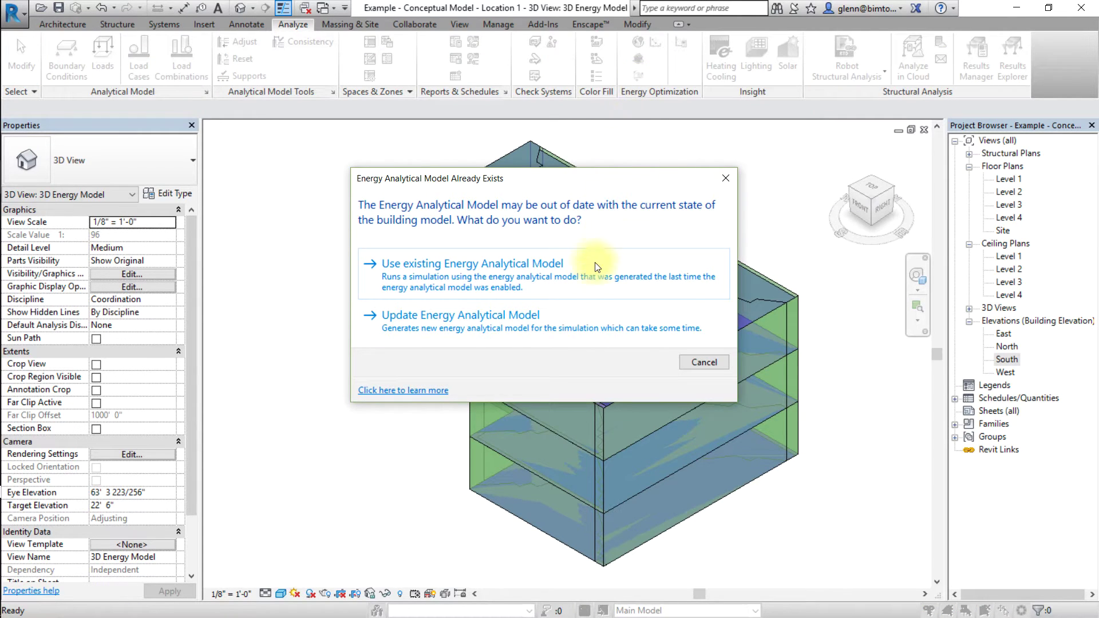
pyautogui.click(636, 317)
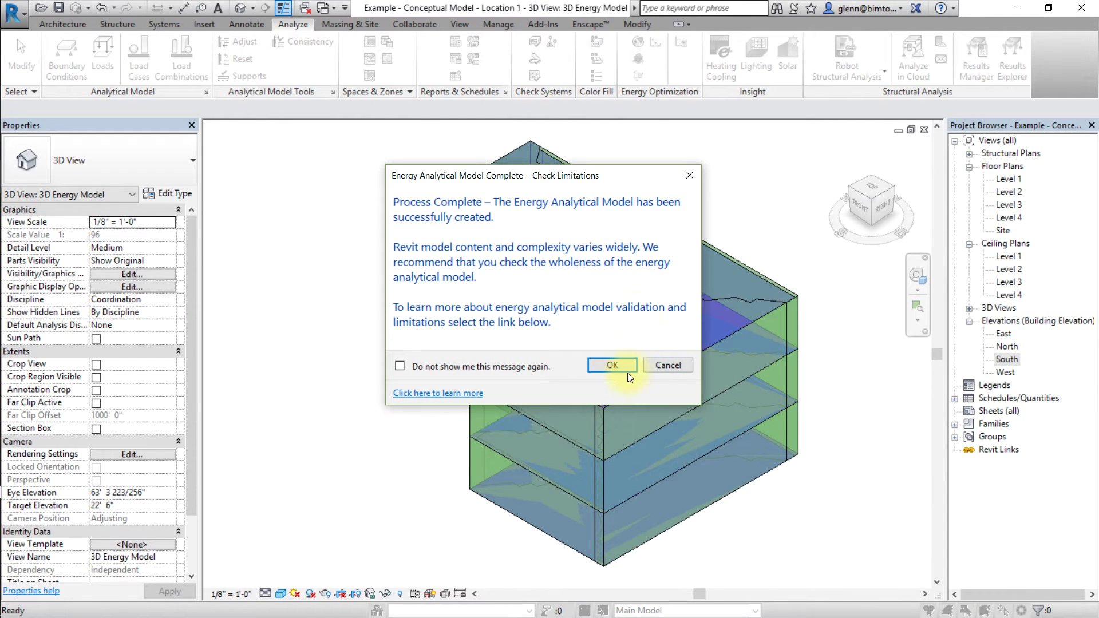
pyautogui.click(624, 368)
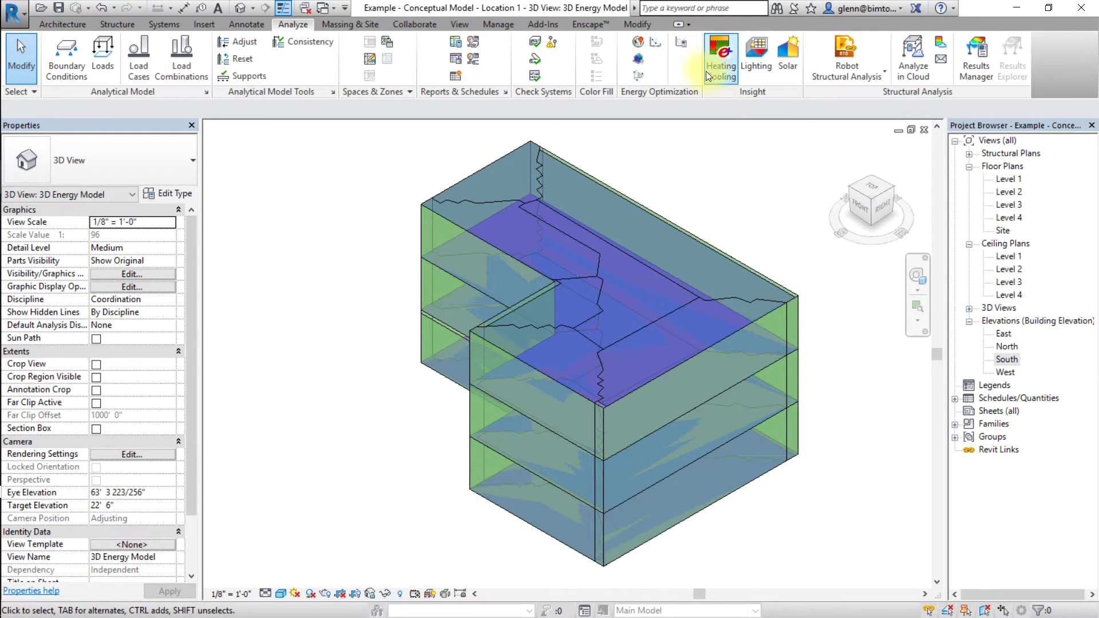
# Step: Replace the project address with Anchorage, Alaska and confirm the new location
pyautogui.click(643, 43)
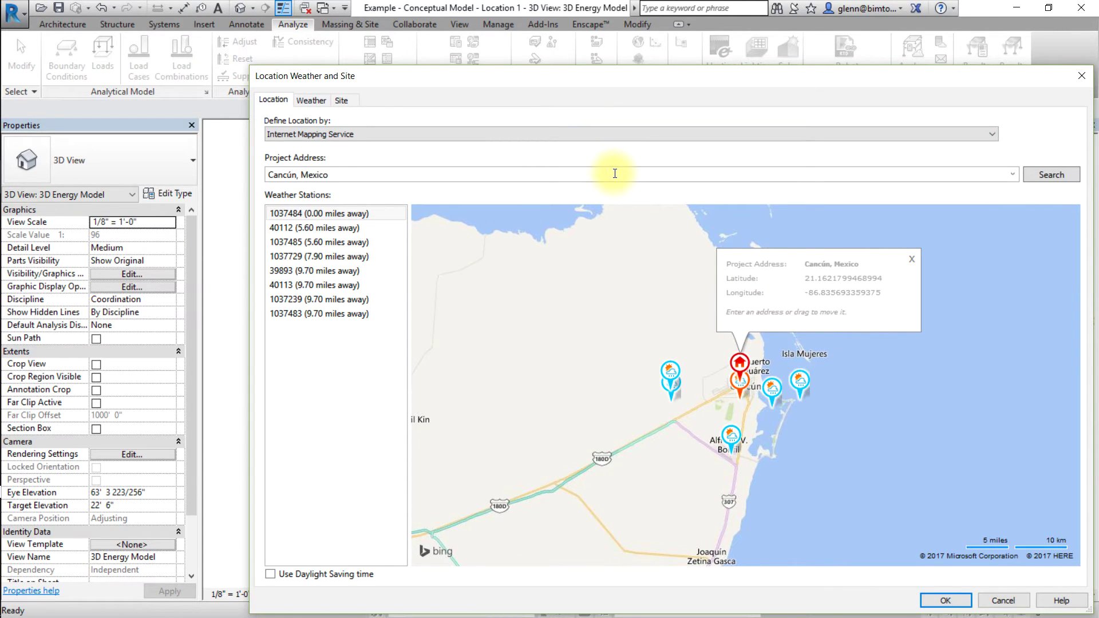
pyautogui.tripleClick(615, 174)
pyautogui.write('Anchorage, Alaska')
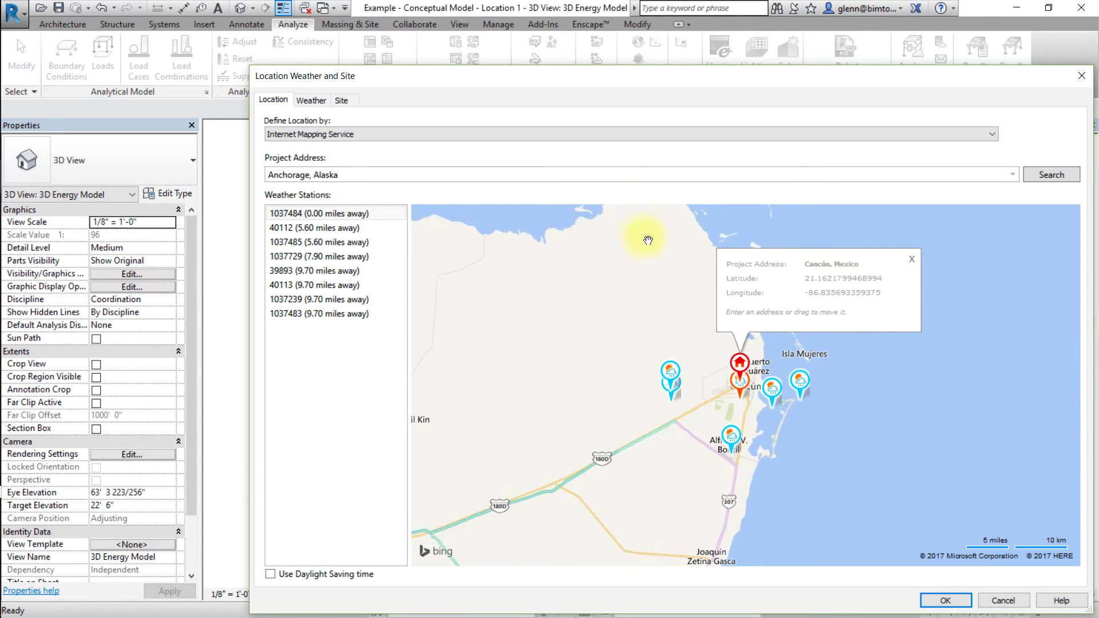
pyautogui.click(1062, 174)
pyautogui.click(943, 600)
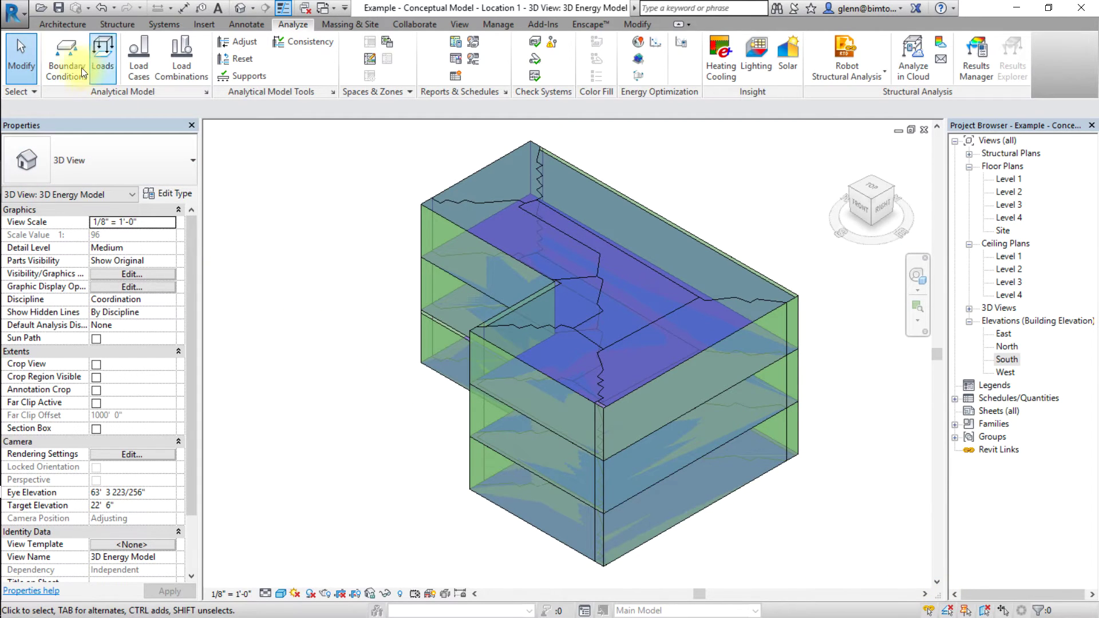
# Step: Save a new project copy with the name ending changed from 'Location 1' to 'Location 2'
pyautogui.click(20, 21)
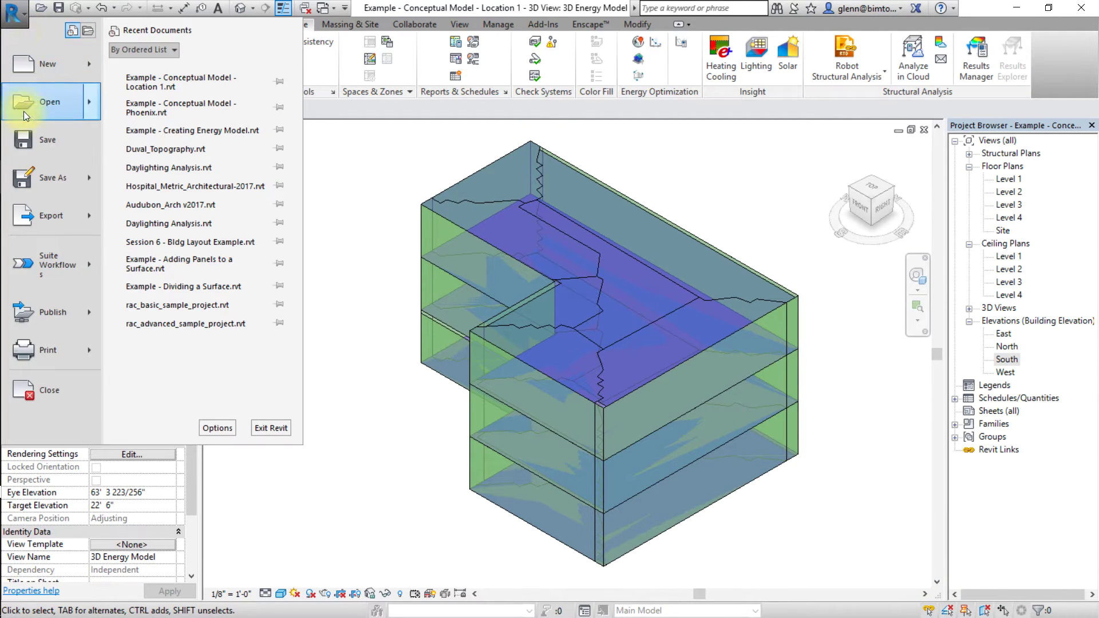
pyautogui.moveTo(33, 185)
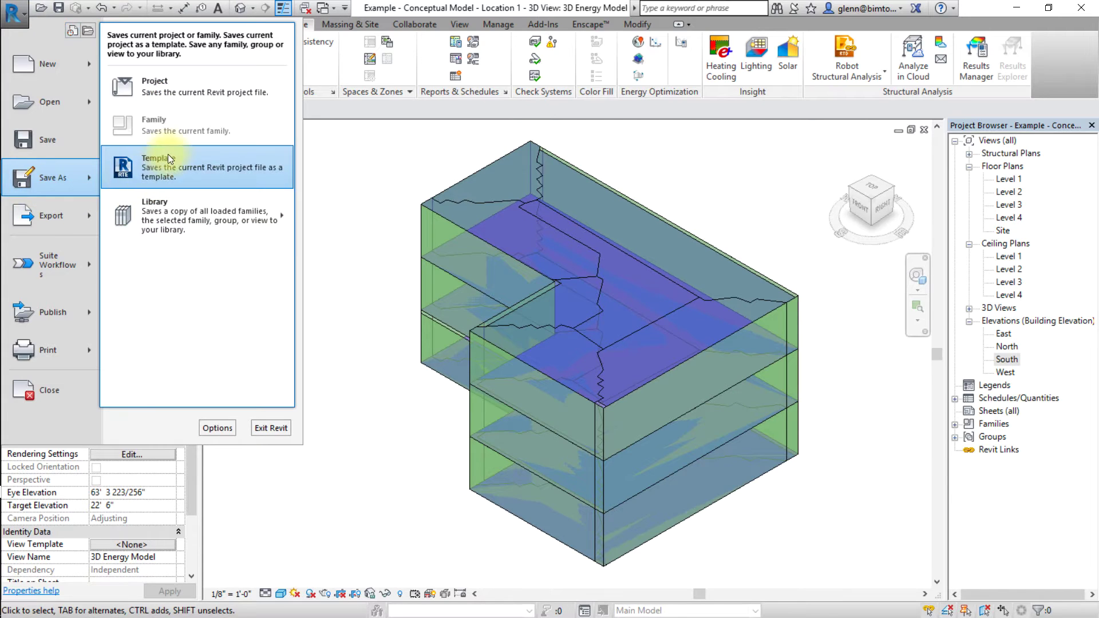
pyautogui.click(229, 86)
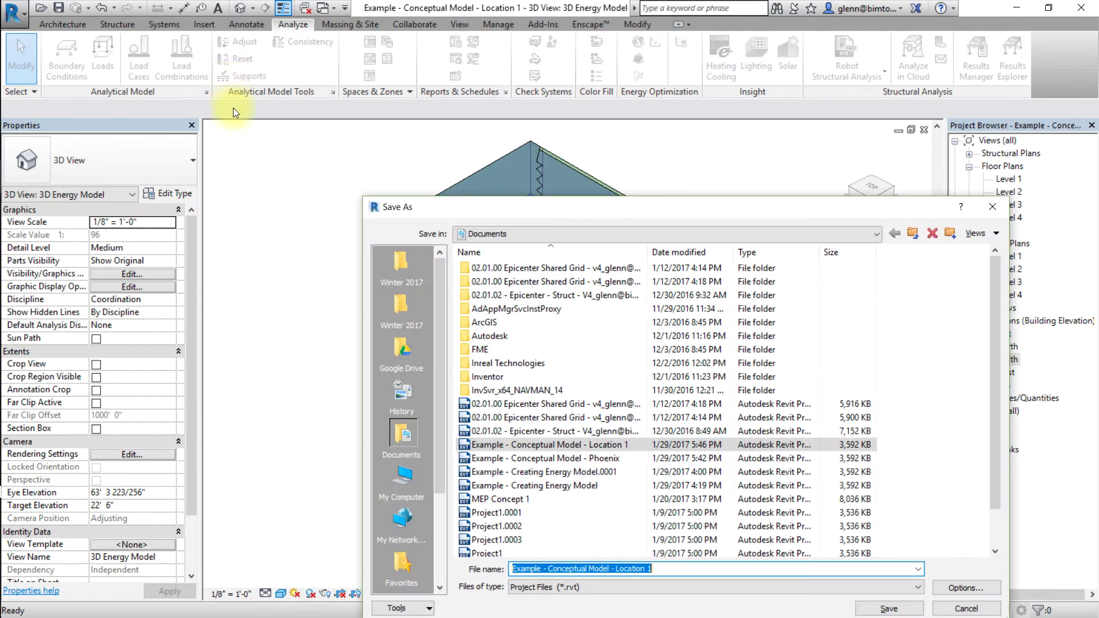
pyautogui.click(655, 569)
pyautogui.press('BackSpace')
pyautogui.write('2')
pyautogui.click(894, 610)
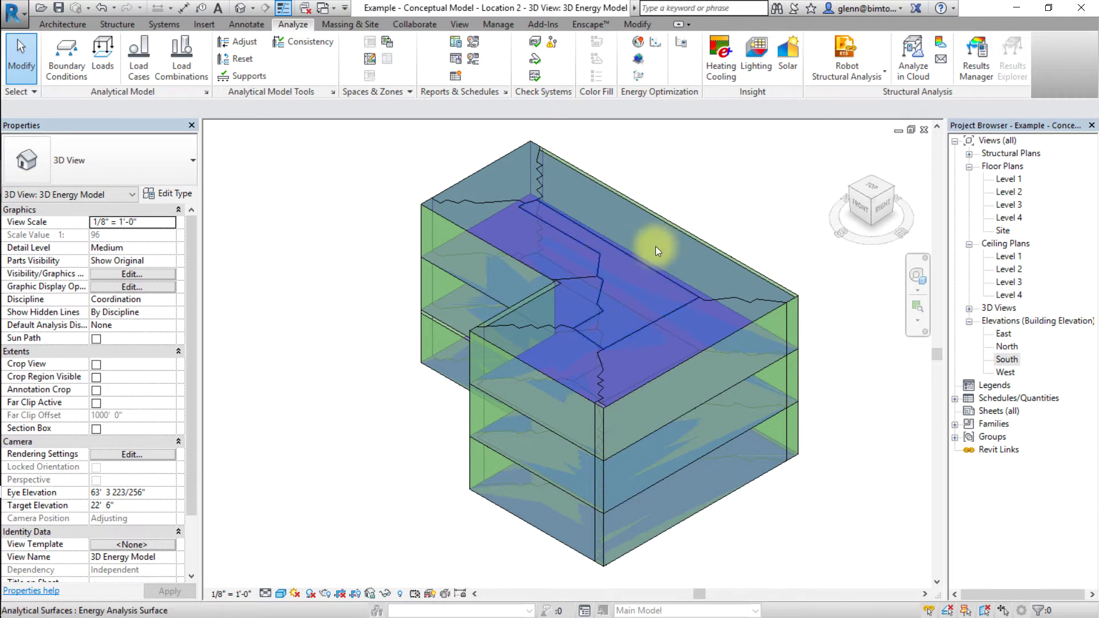
# Step: Update the energy analytical model for the Anchorage project and acknowledge its completion
pyautogui.click(637, 76)
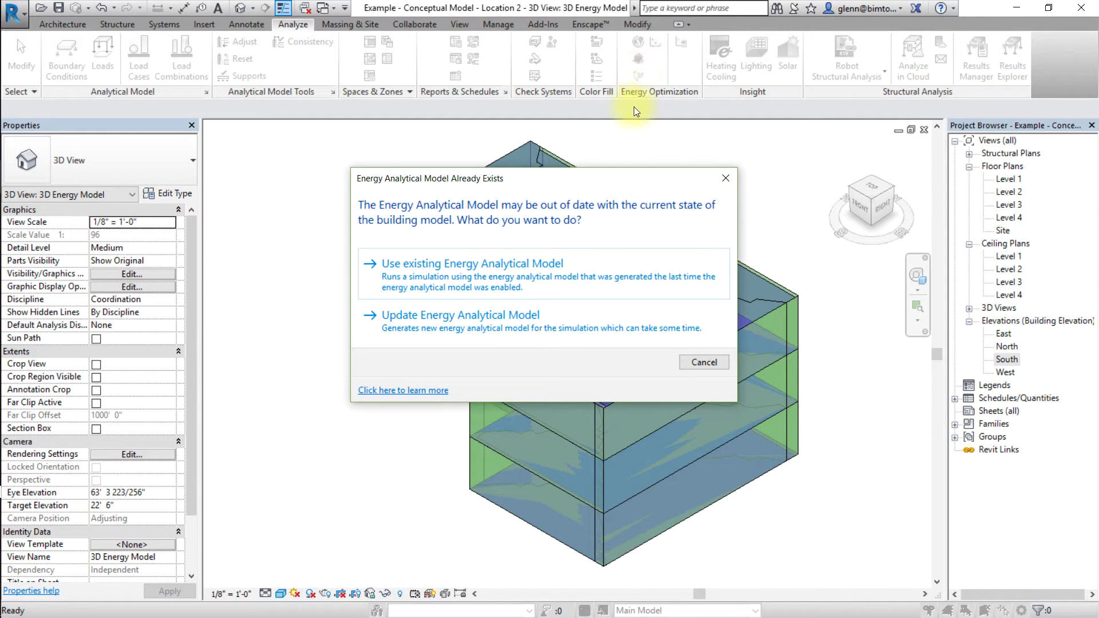
pyautogui.click(636, 310)
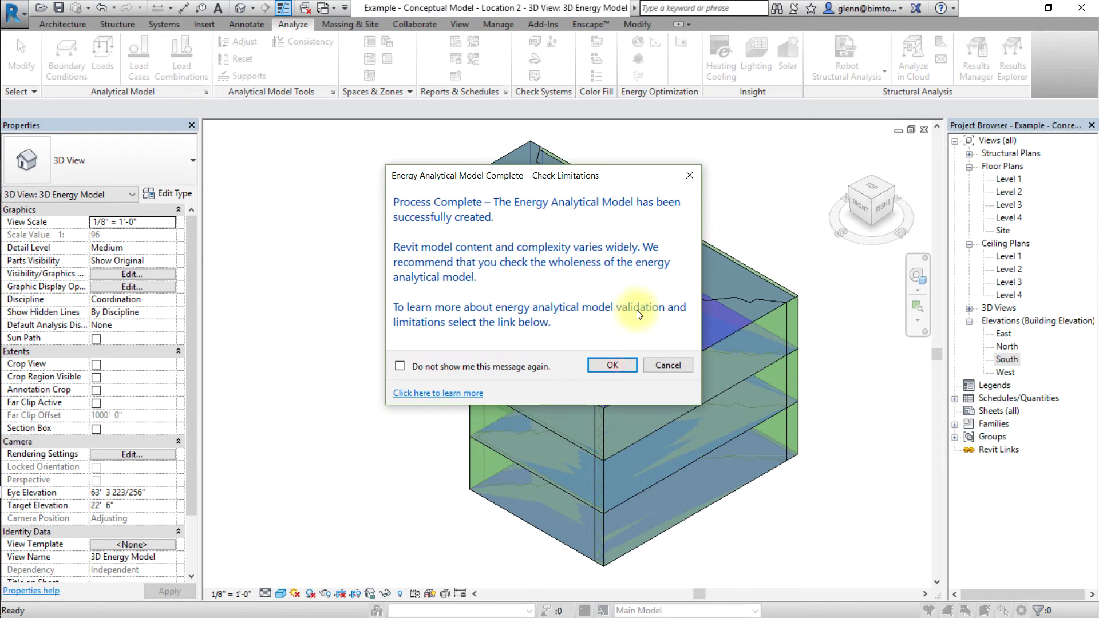
pyautogui.click(618, 369)
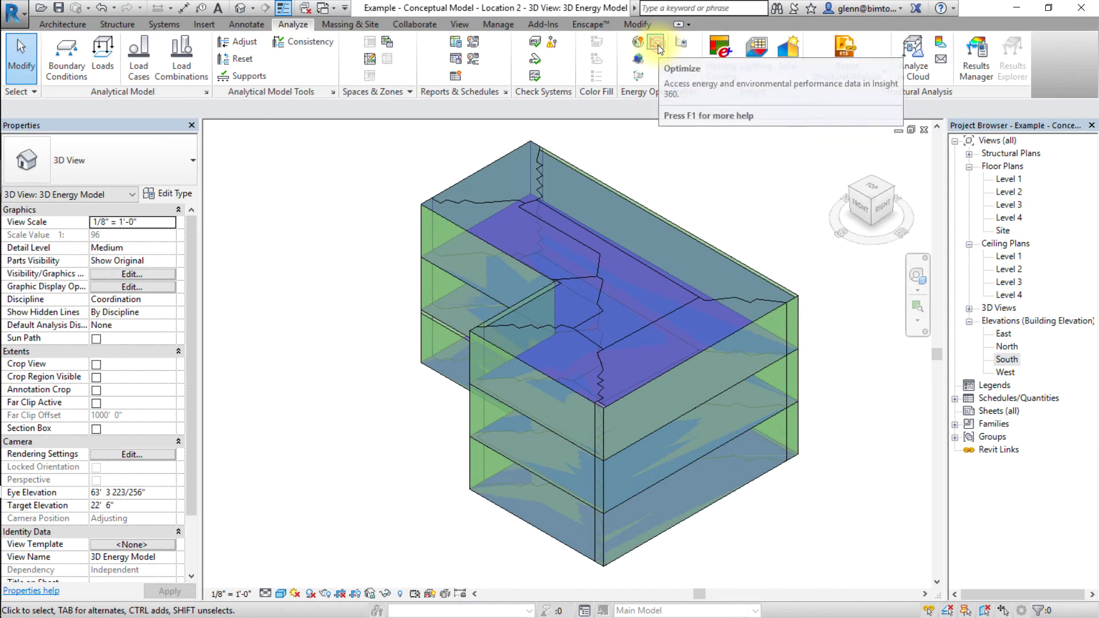
# Step: Launch the Location 2 model's energy analysis in Insight 360
pyautogui.click(657, 44)
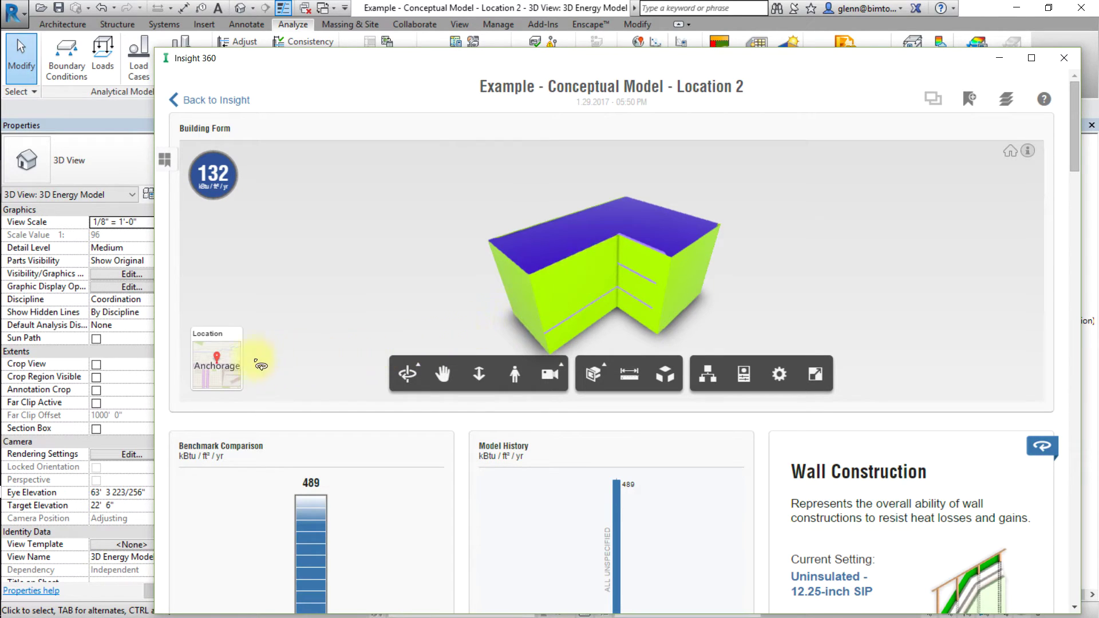
# Step: Show the Anchorage site map and weather station 59434's Monthly Temperature chart values
pyautogui.click(229, 373)
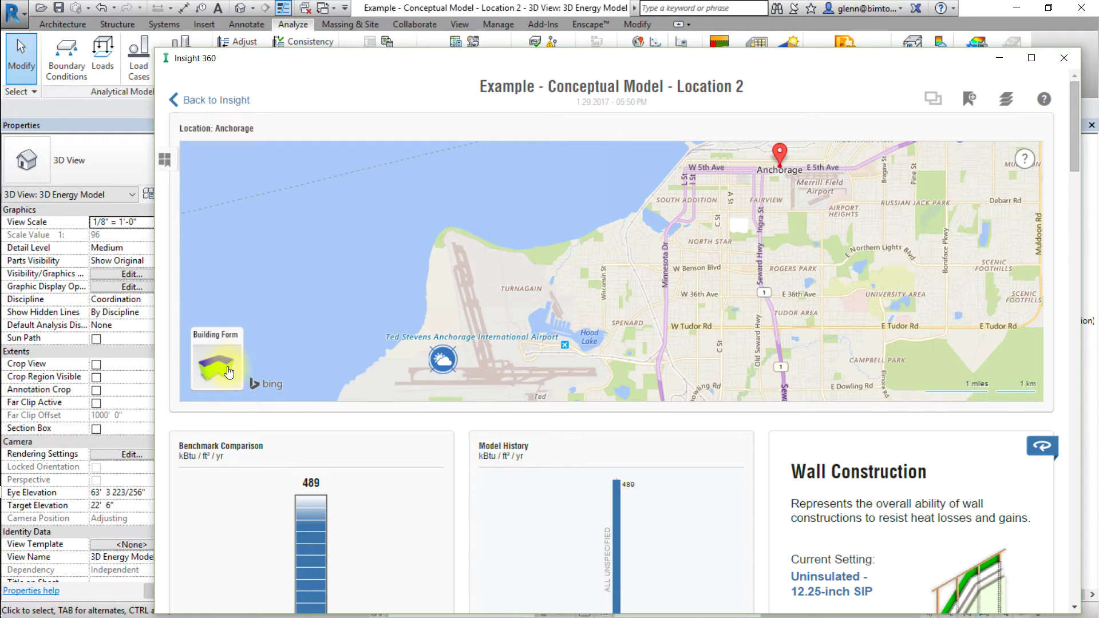
pyautogui.click(446, 366)
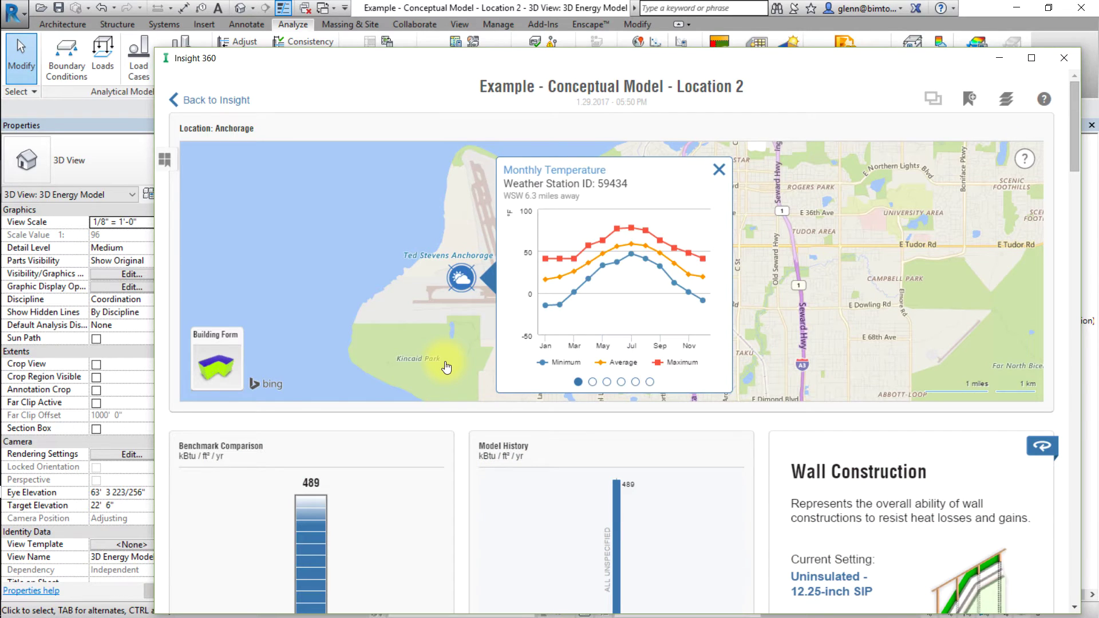
pyautogui.moveTo(607, 291)
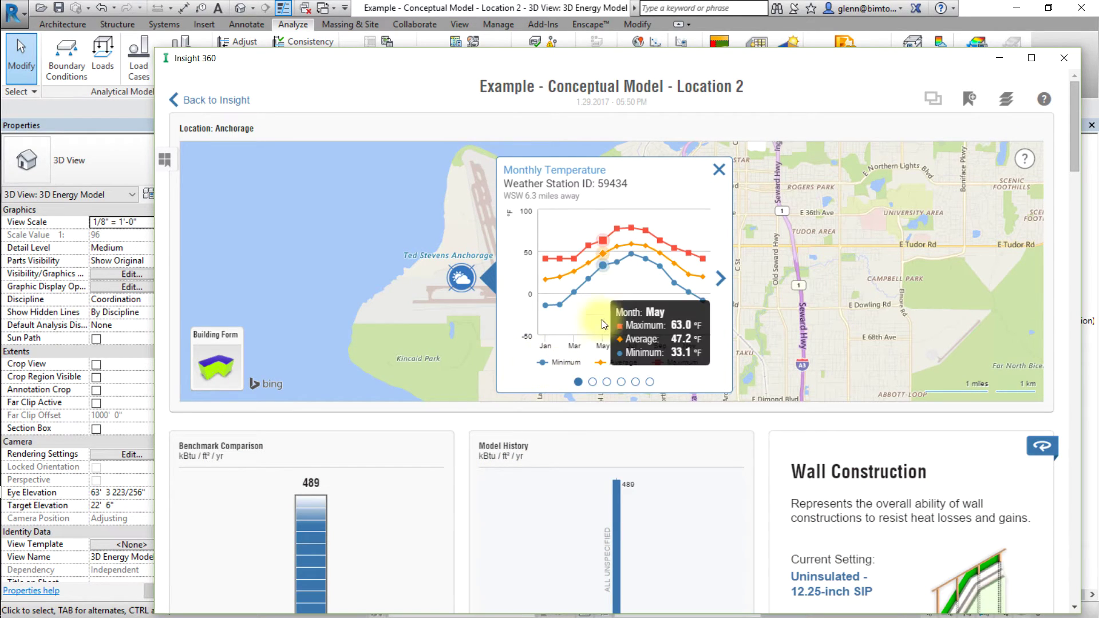
pyautogui.moveTo(569, 315)
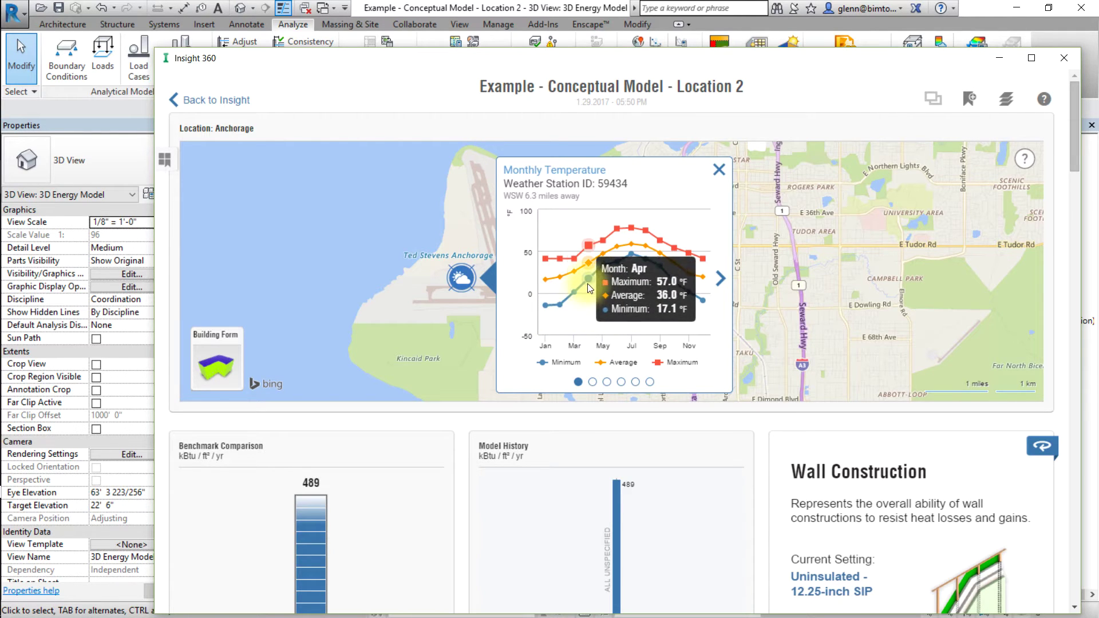
pyautogui.moveTo(606, 260)
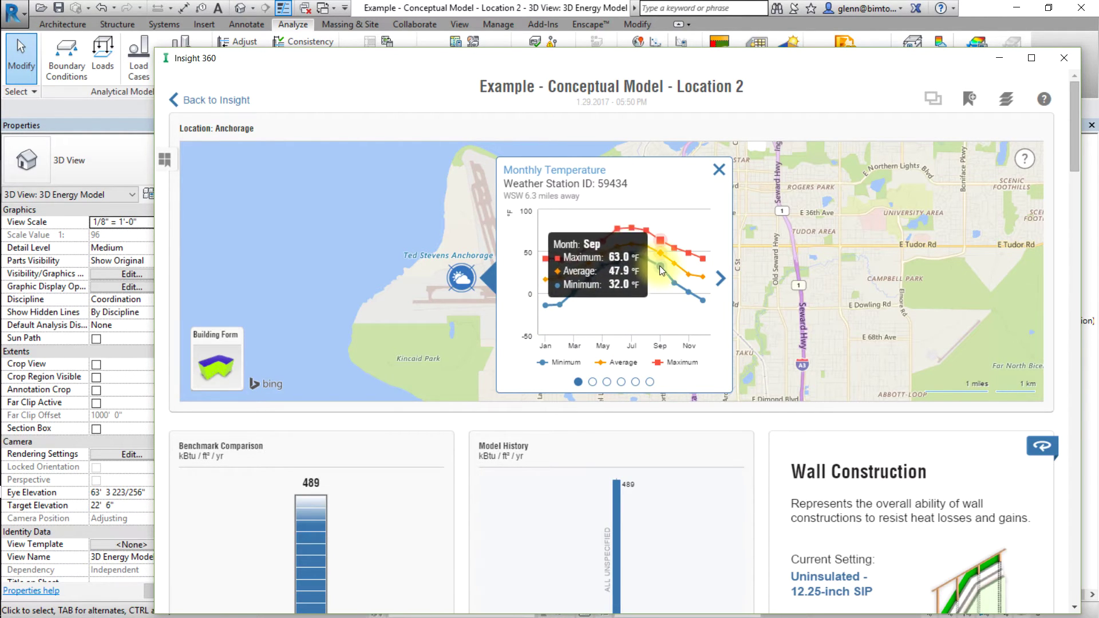
pyautogui.moveTo(672, 283)
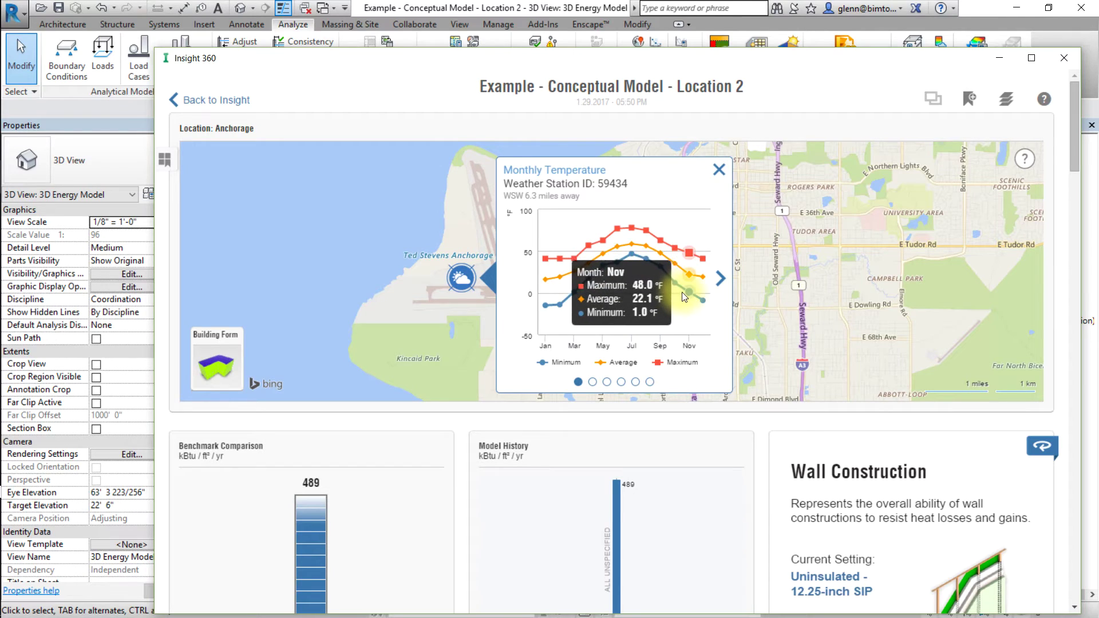
# Step: Page through the annual and seasonal windroses up to Sep–Nov, then close the charts
pyautogui.click(722, 281)
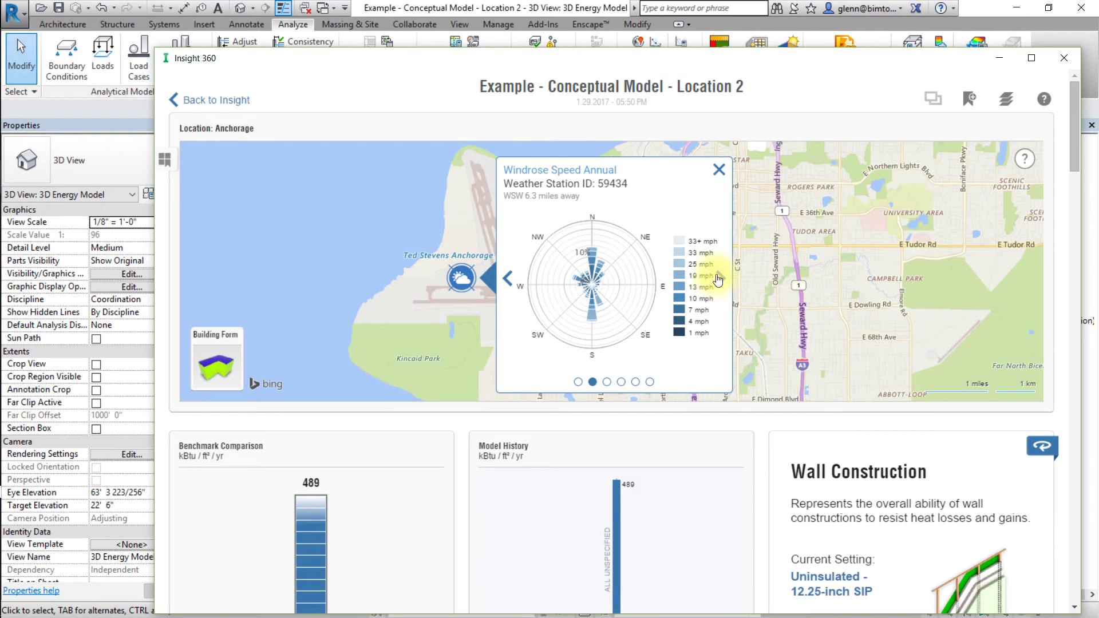
pyautogui.click(718, 279)
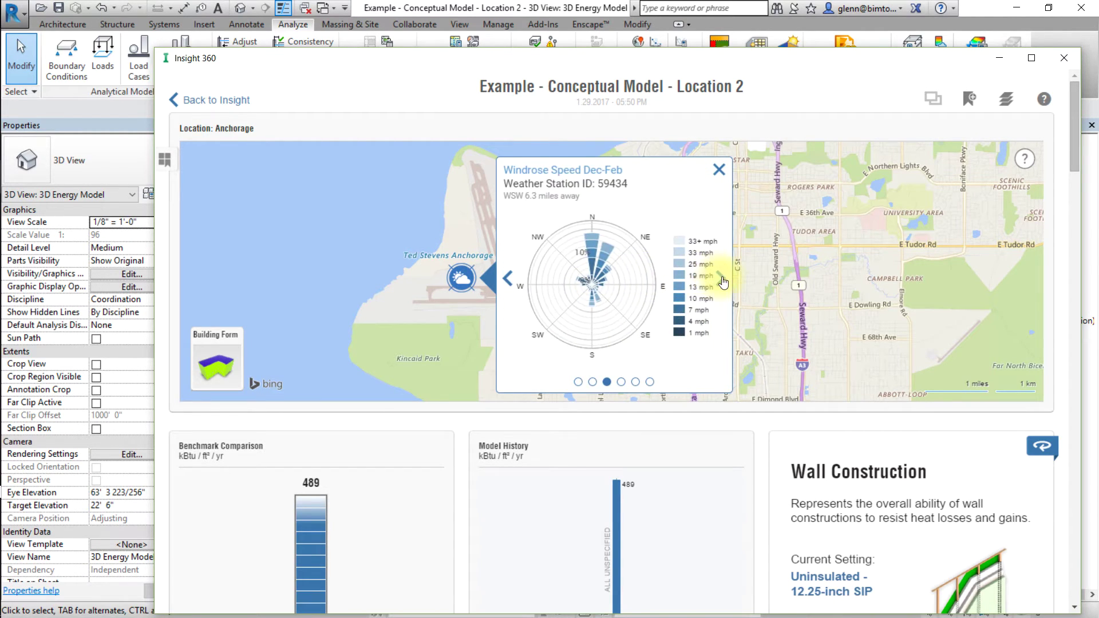
pyautogui.click(723, 279)
pyautogui.click(723, 279)
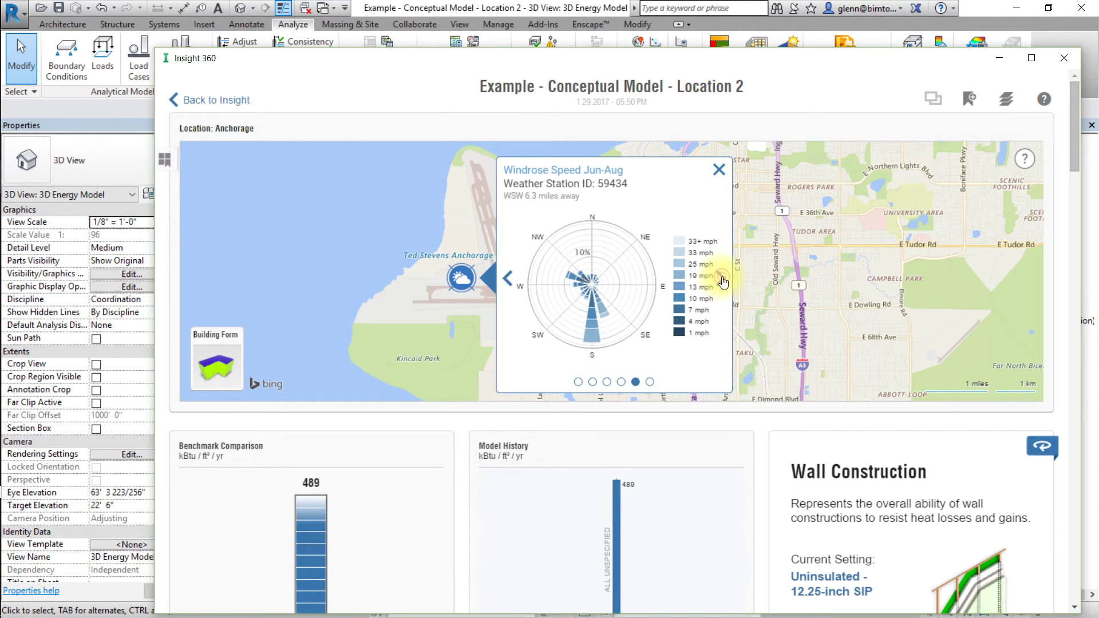
pyautogui.click(722, 280)
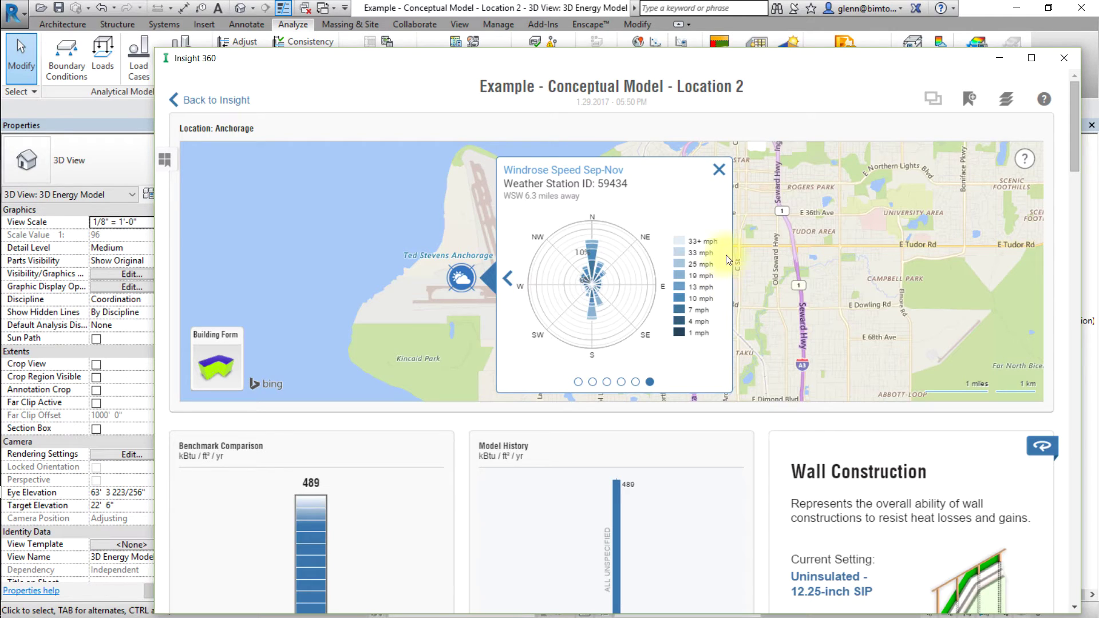
pyautogui.click(723, 170)
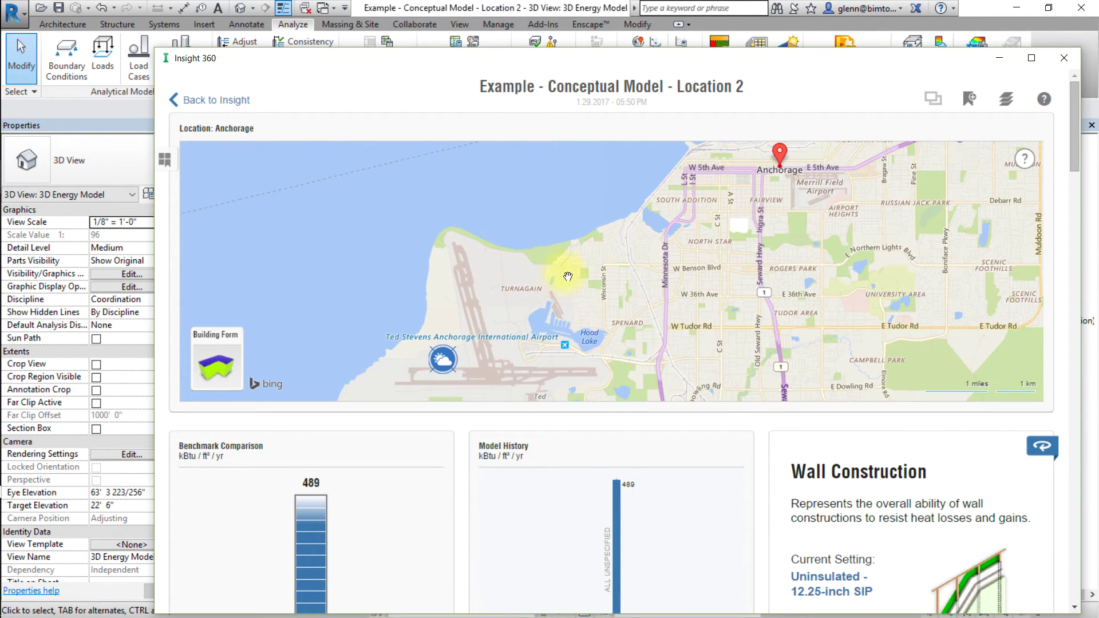
# Step: Restore the building form, return to the insight, and read Model Comparison values 132, 69.5, 76.1
pyautogui.click(233, 356)
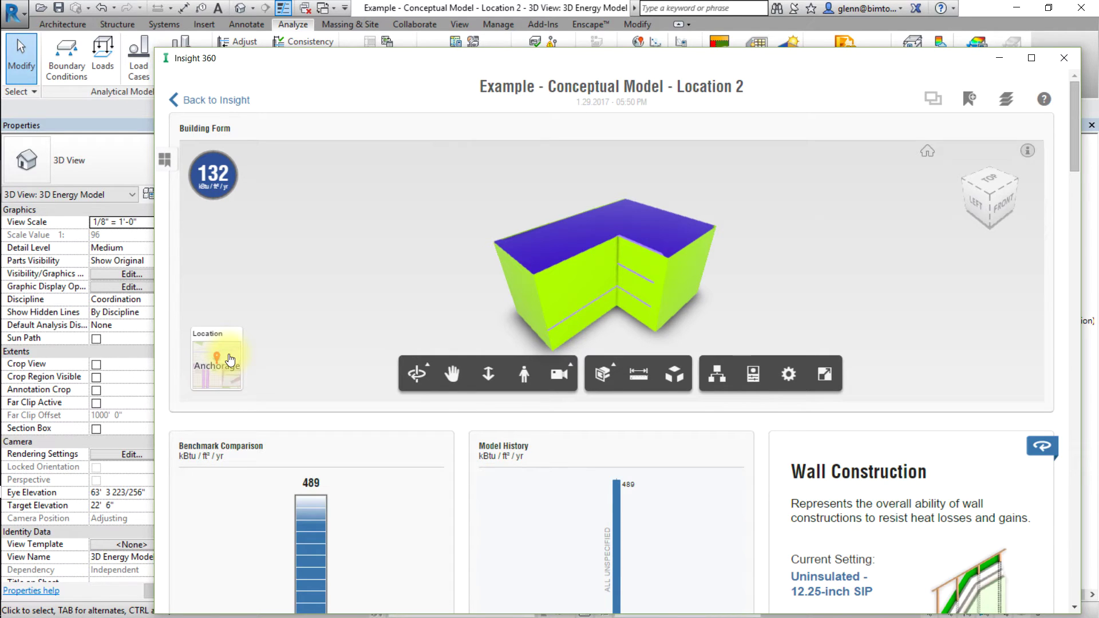
pyautogui.click(219, 101)
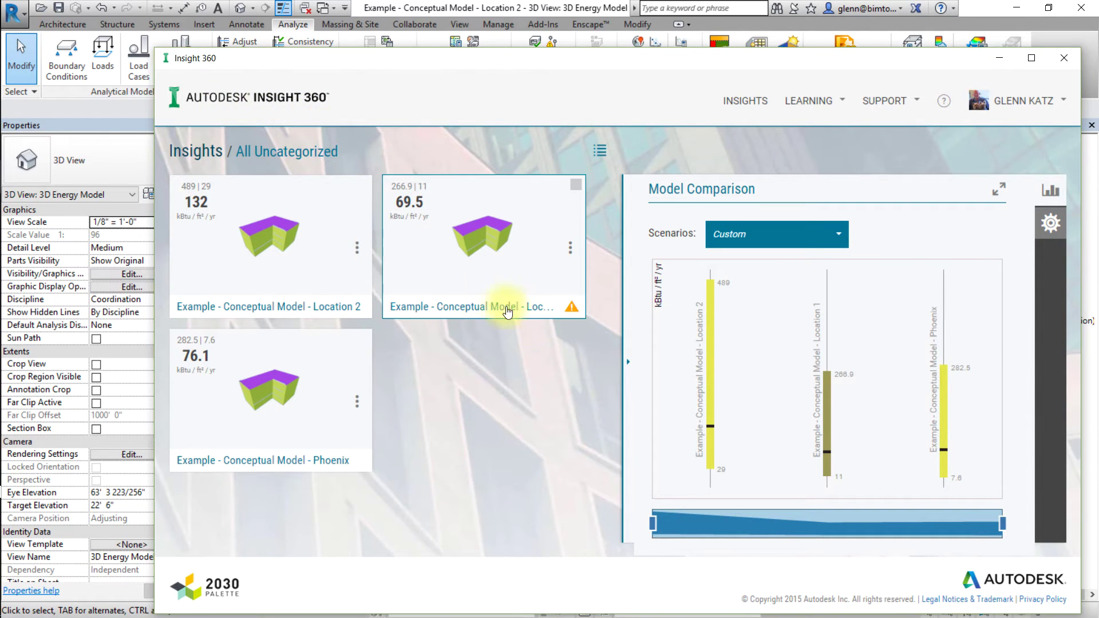
pyautogui.moveTo(681, 452)
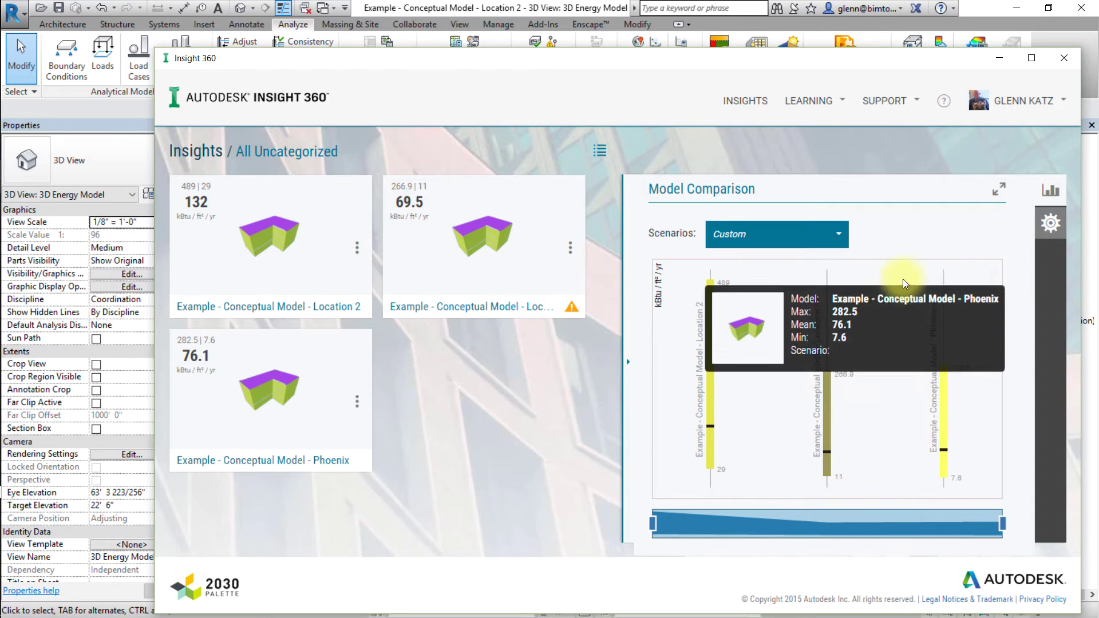
pyautogui.moveTo(823, 270)
pyautogui.moveTo(753, 266)
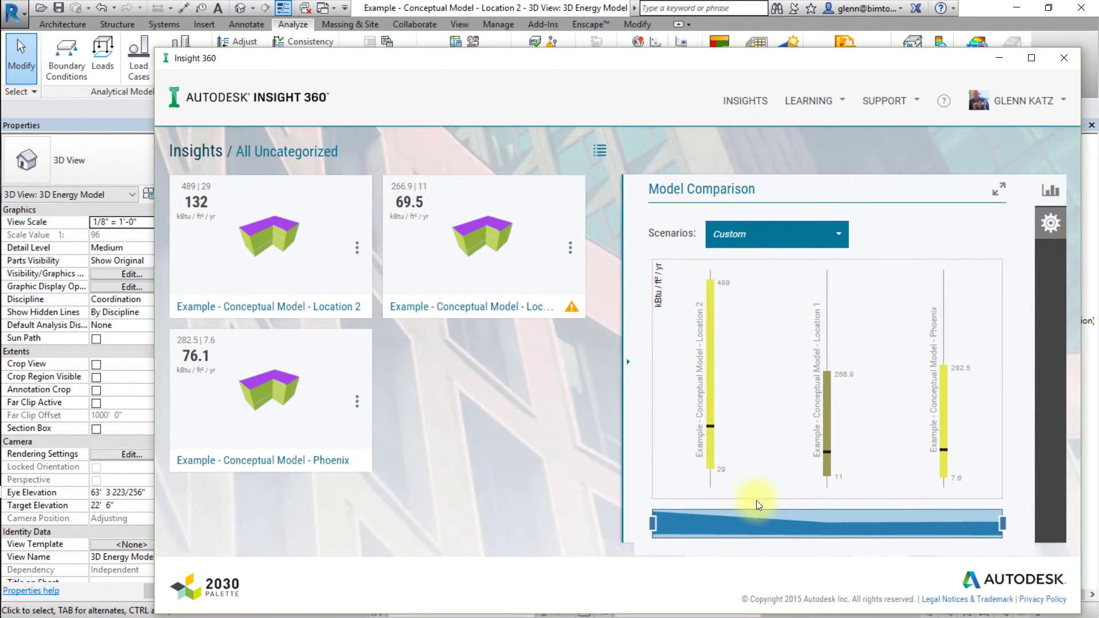
# Step: From the insights list, create an Untitled Insight holding the Location 2 and Location 1 models
pyautogui.click(197, 157)
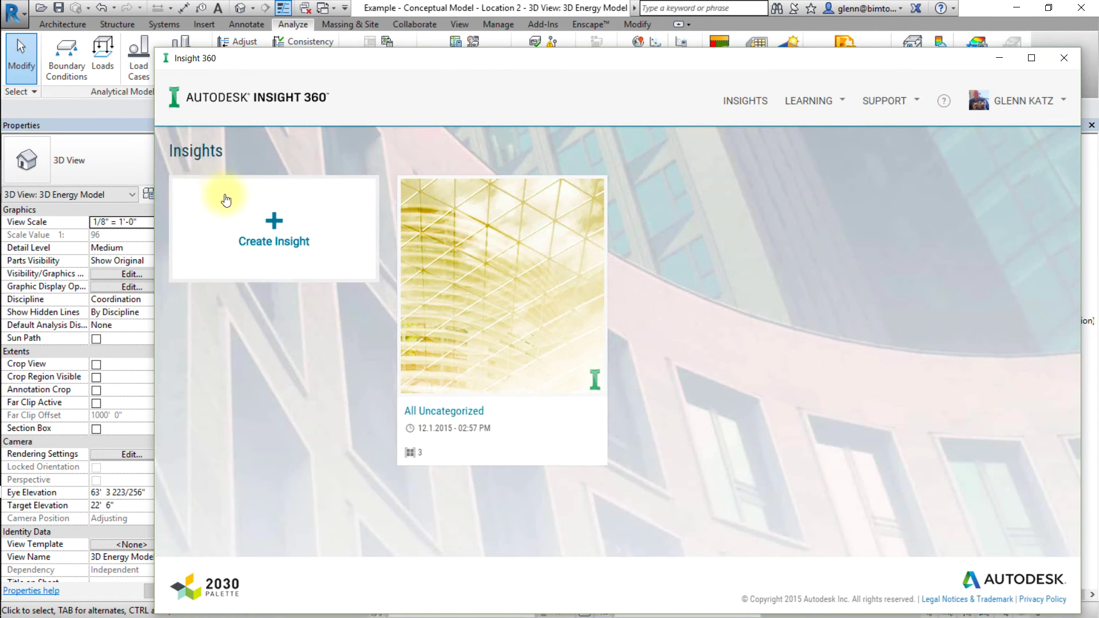
pyautogui.click(256, 216)
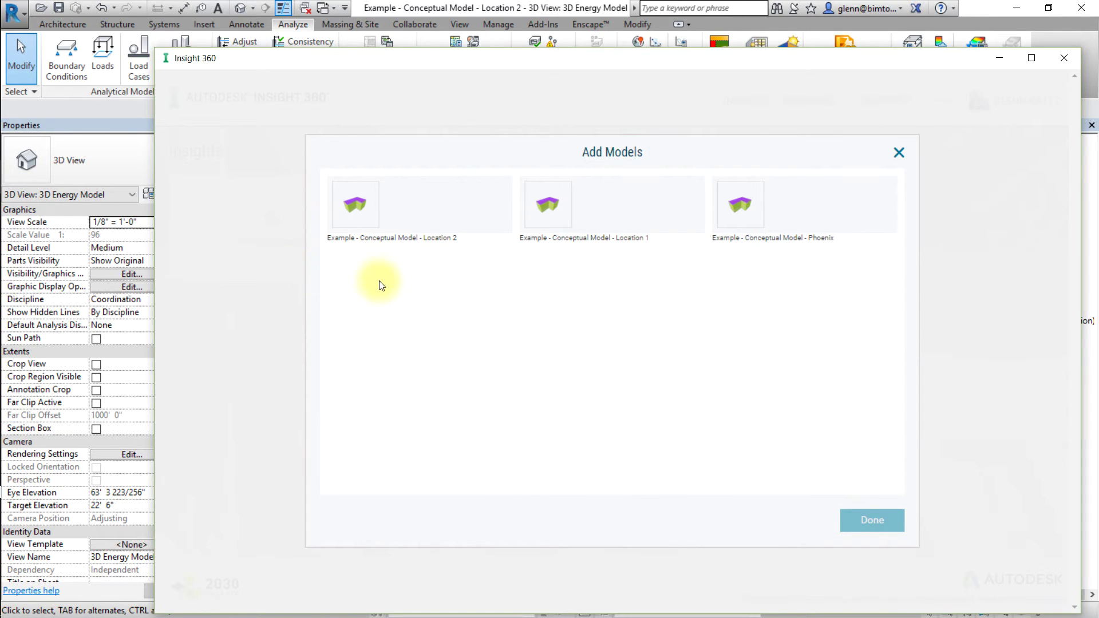
pyautogui.click(394, 229)
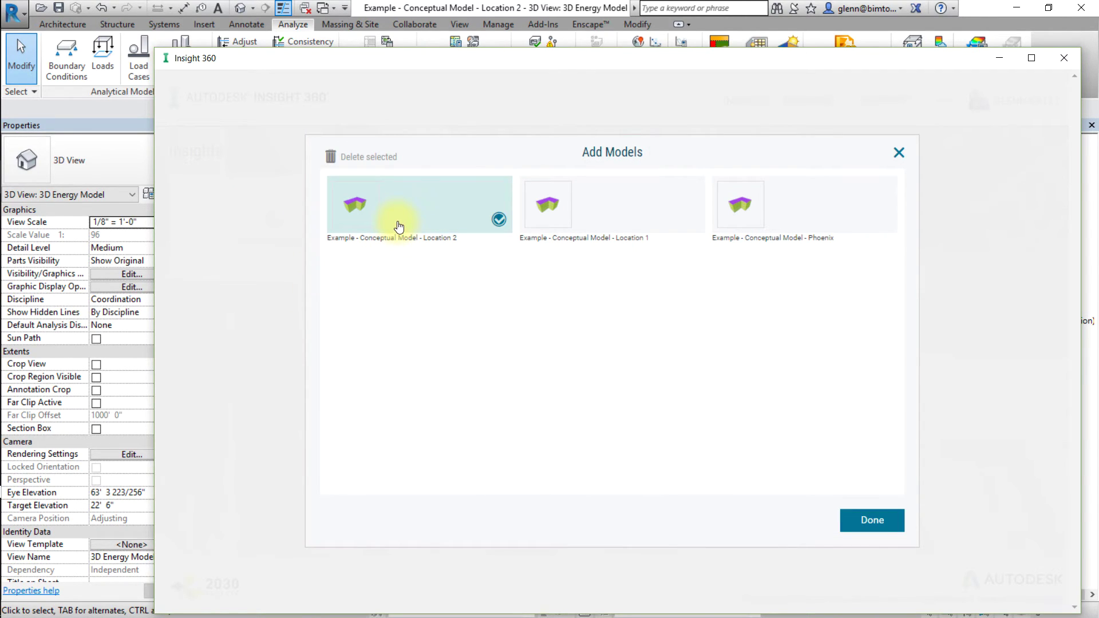
pyautogui.click(650, 219)
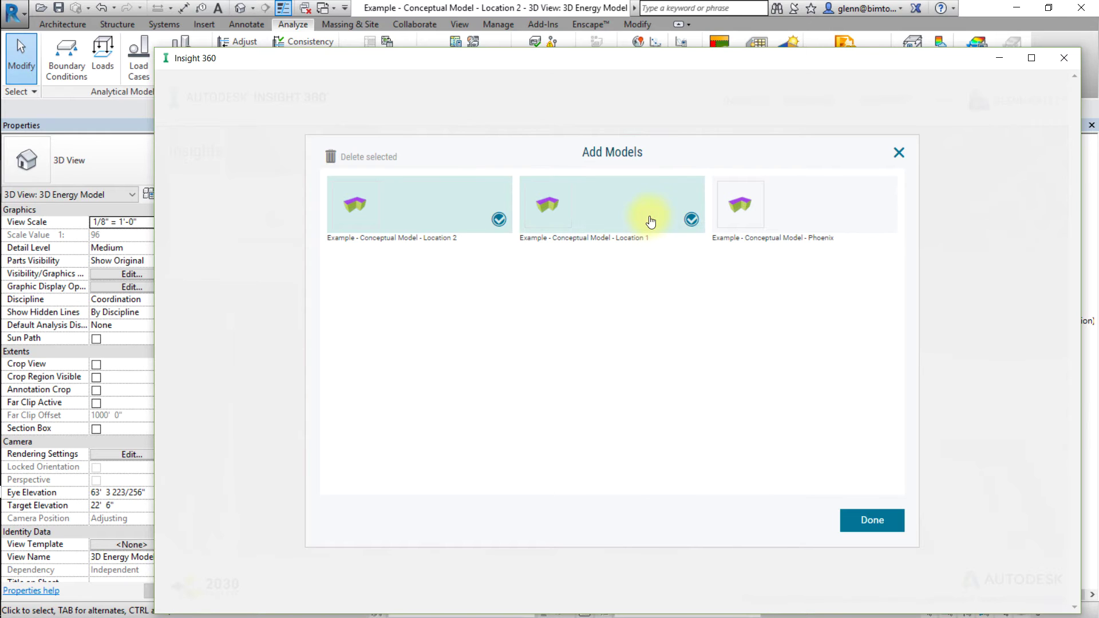
pyautogui.click(871, 526)
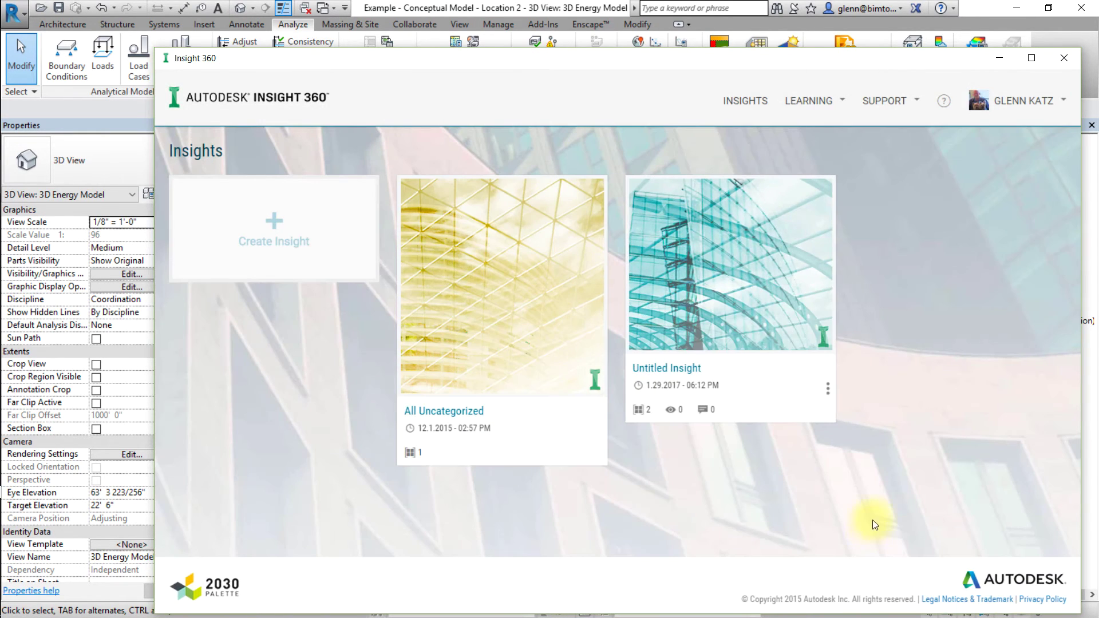
# Step: Rename the Untitled Insight card to 'Location Comparison'
pyautogui.click(827, 390)
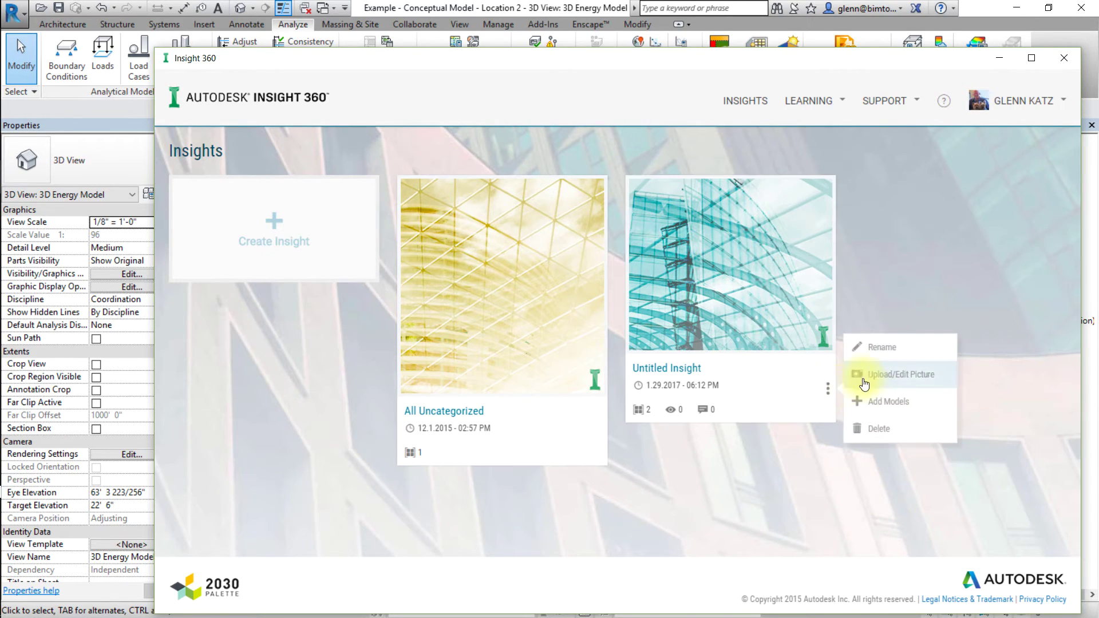
pyautogui.click(904, 349)
pyautogui.write('Location Comparison')
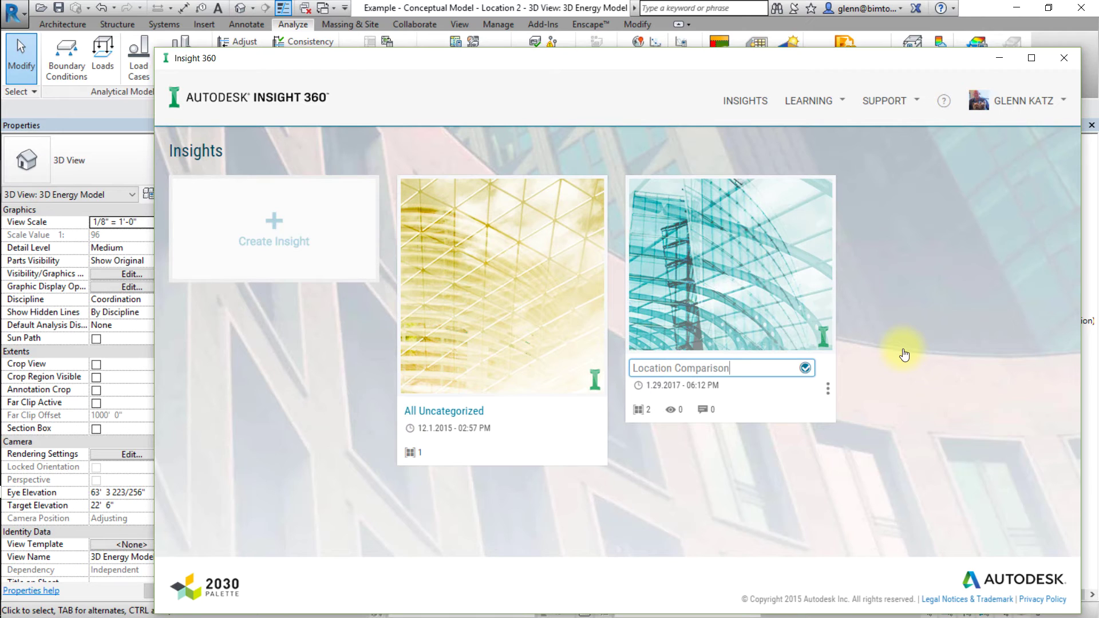
pyautogui.click(806, 368)
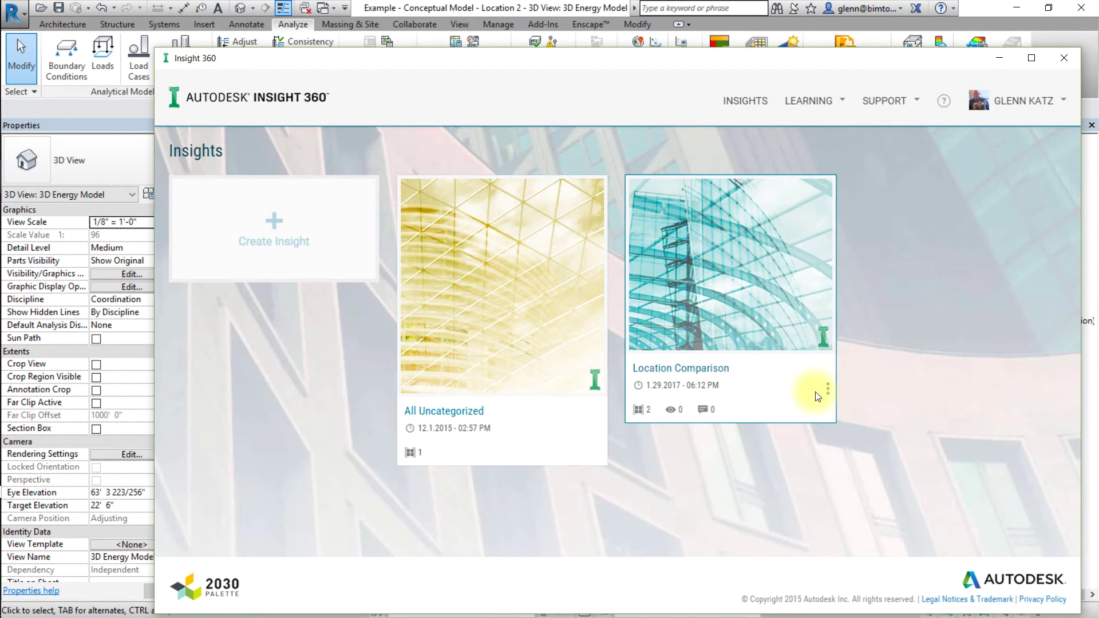
# Step: Open Location Comparison to see Location 2 at 41.1 and Location 1 at 26.7 USD/m²/yr
pyautogui.click(766, 322)
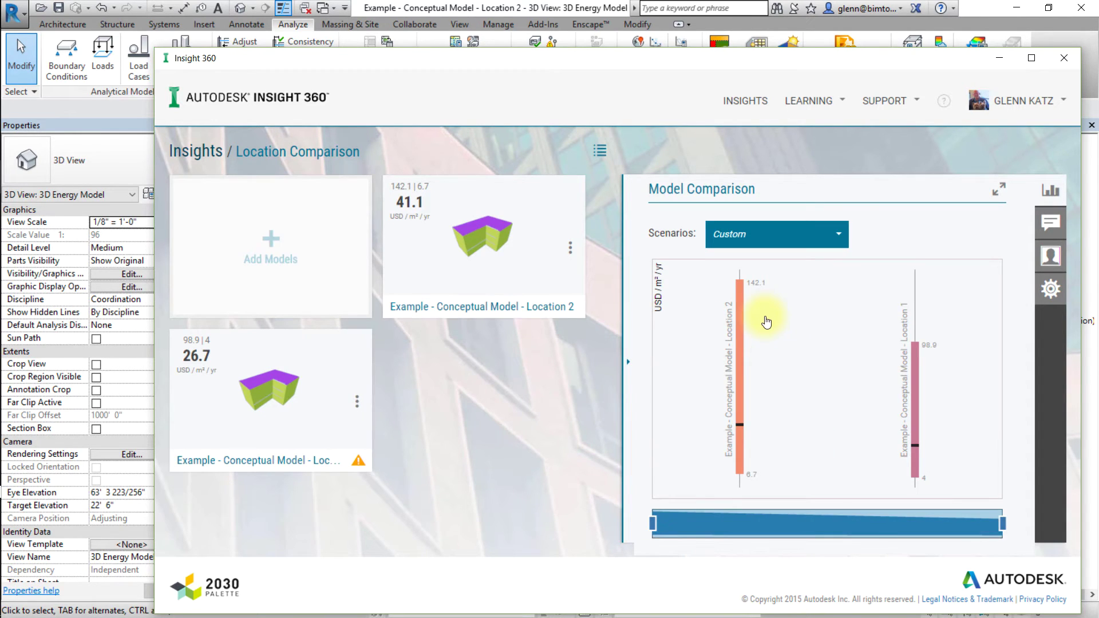
pyautogui.moveTo(879, 333)
# Step: Set the insight to Imperial units, EUI roll-up and widgets sorted by importance
pyautogui.click(1052, 232)
pyautogui.click(1051, 255)
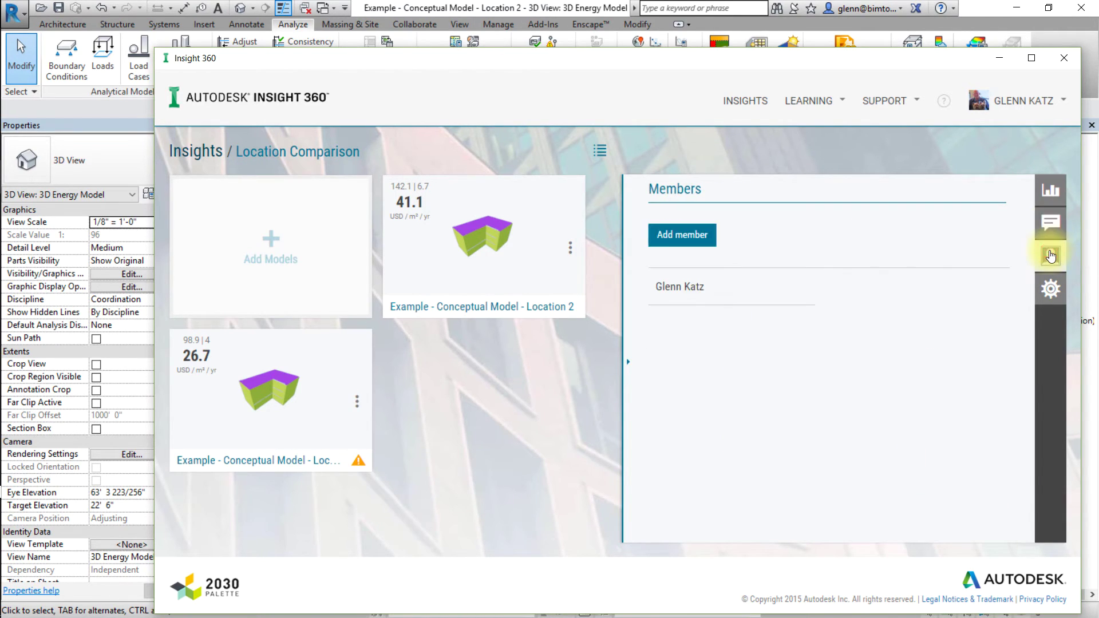
pyautogui.click(1052, 288)
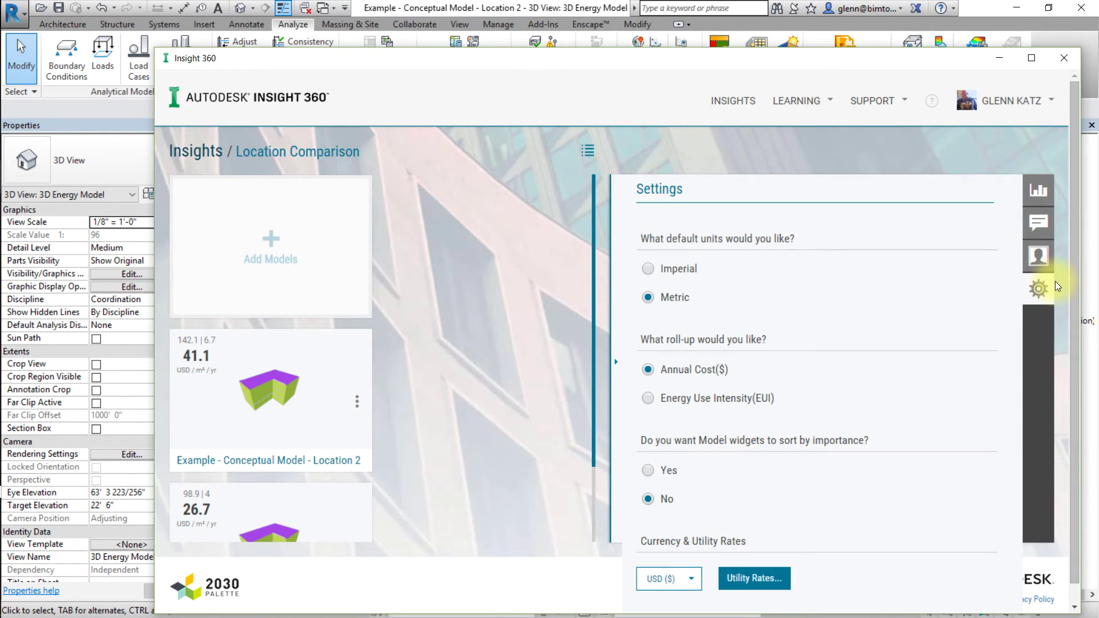
pyautogui.click(651, 268)
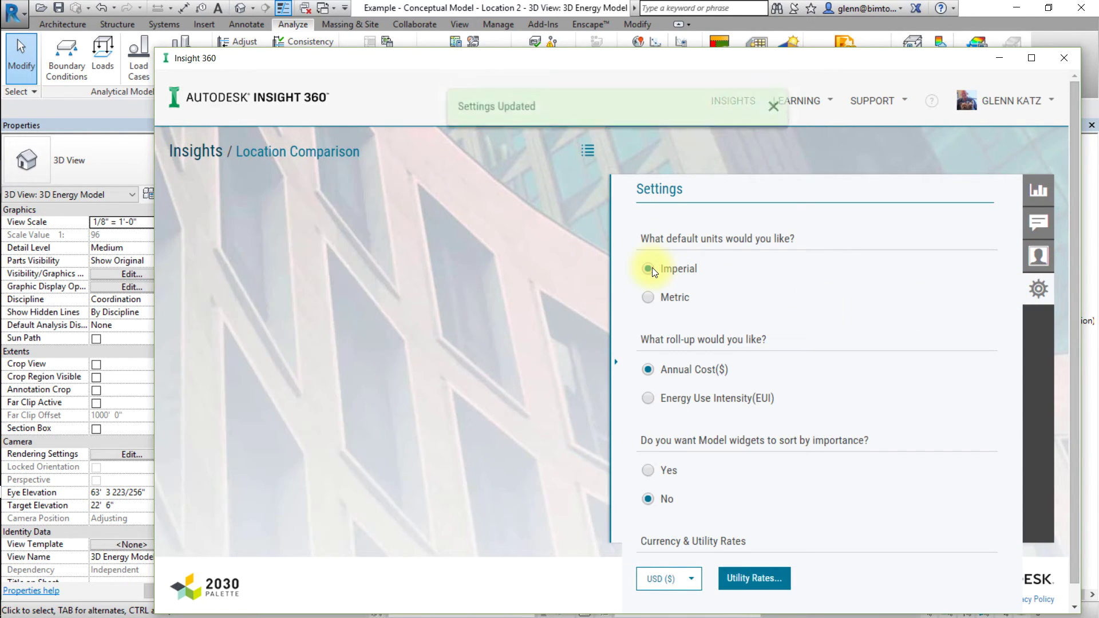
pyautogui.click(648, 397)
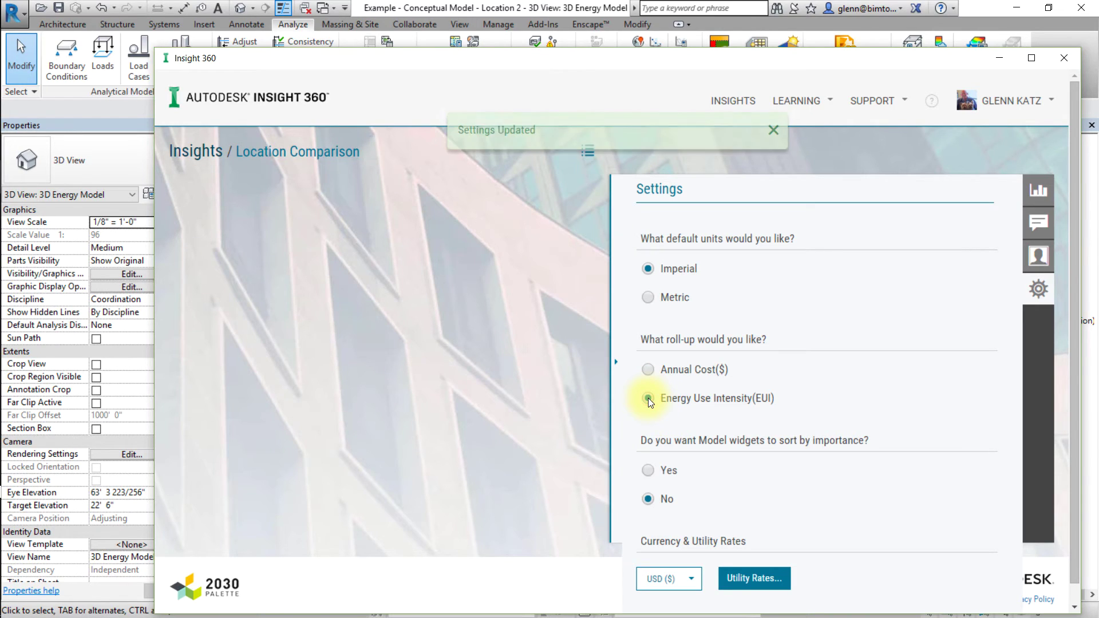
pyautogui.click(648, 470)
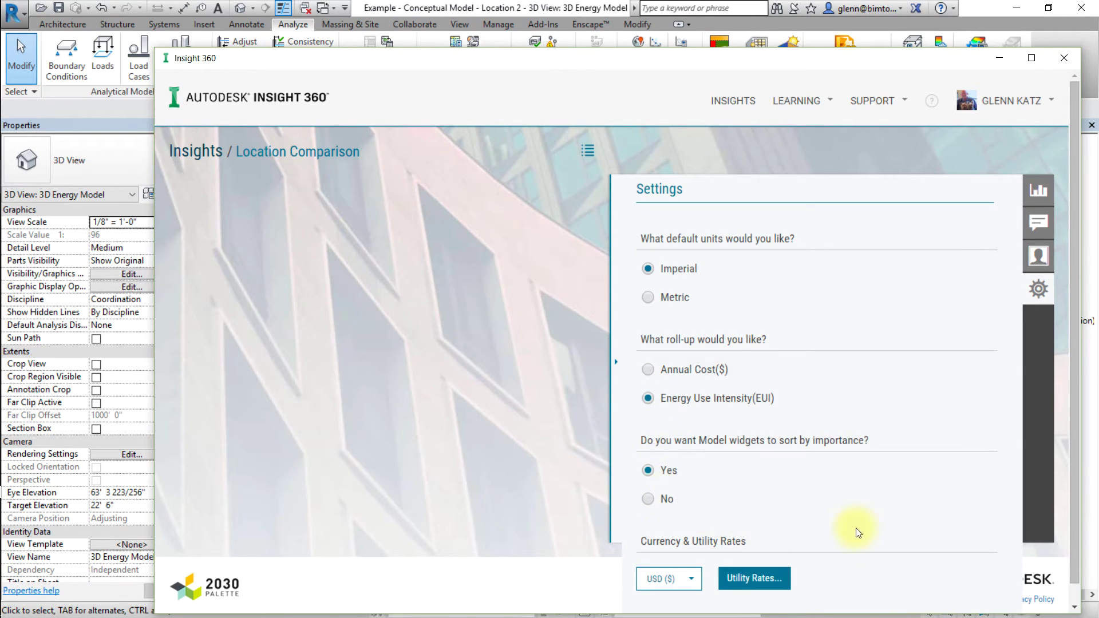
pyautogui.click(1039, 190)
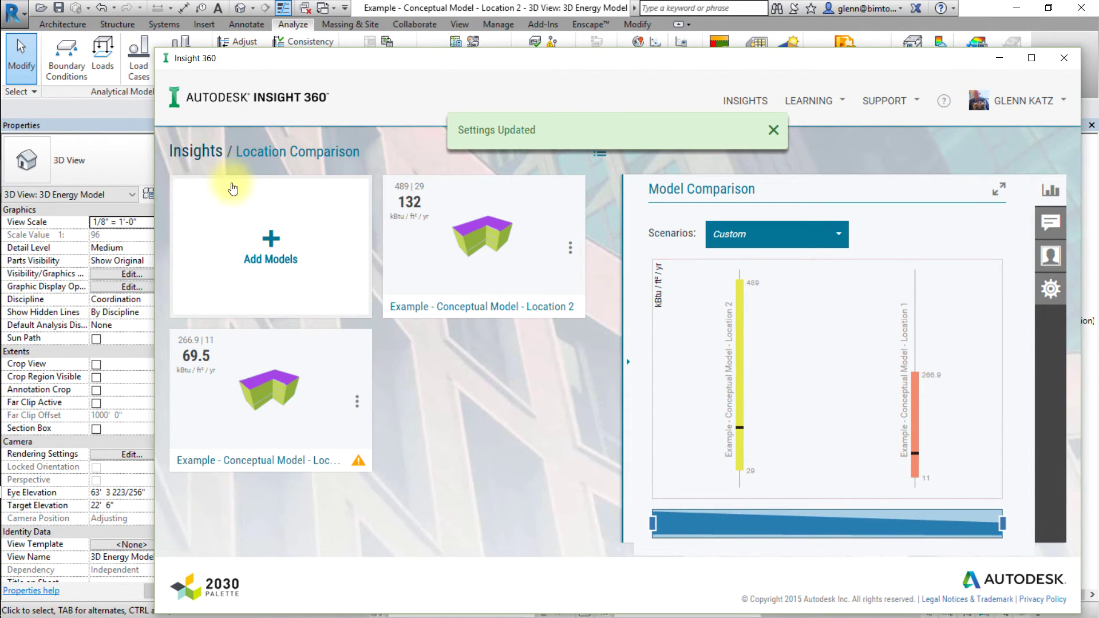
# Step: Narrow Location 2's Operating Schedule to 12/5, dropping its EUI from 132 to 129
pyautogui.click(394, 234)
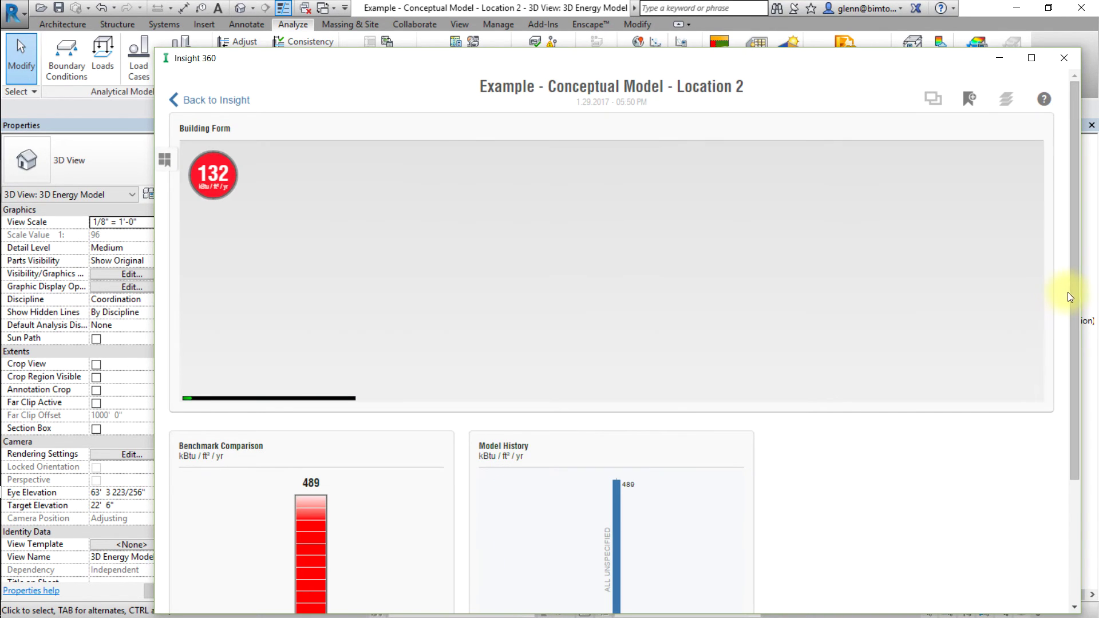
pyautogui.click(1072, 295)
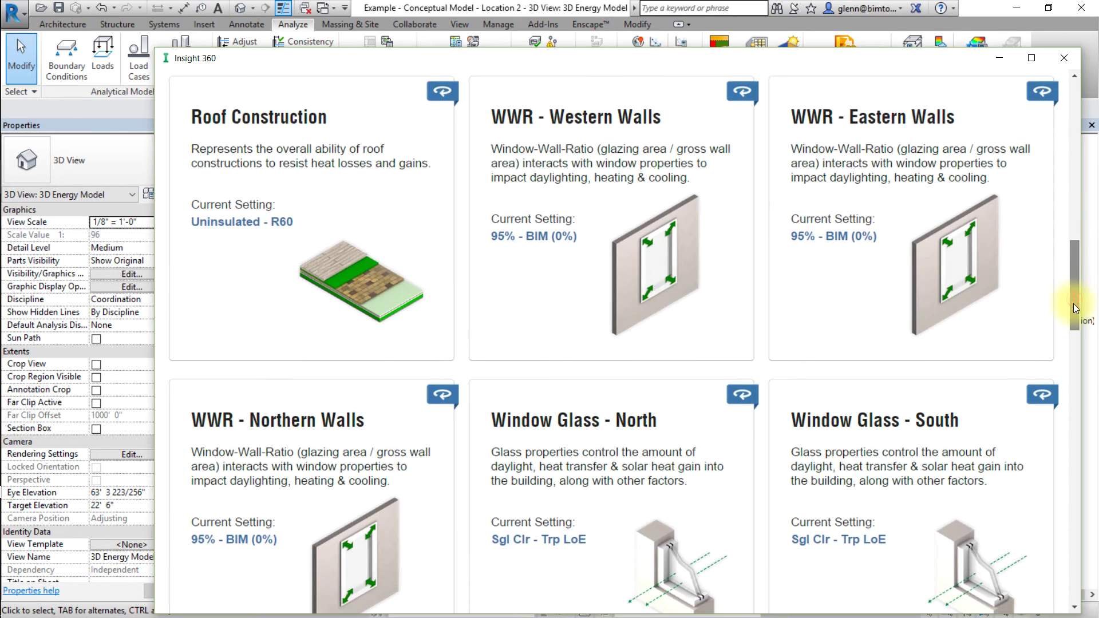
pyautogui.moveTo(1074, 309); pyautogui.dragTo(1062, 380)
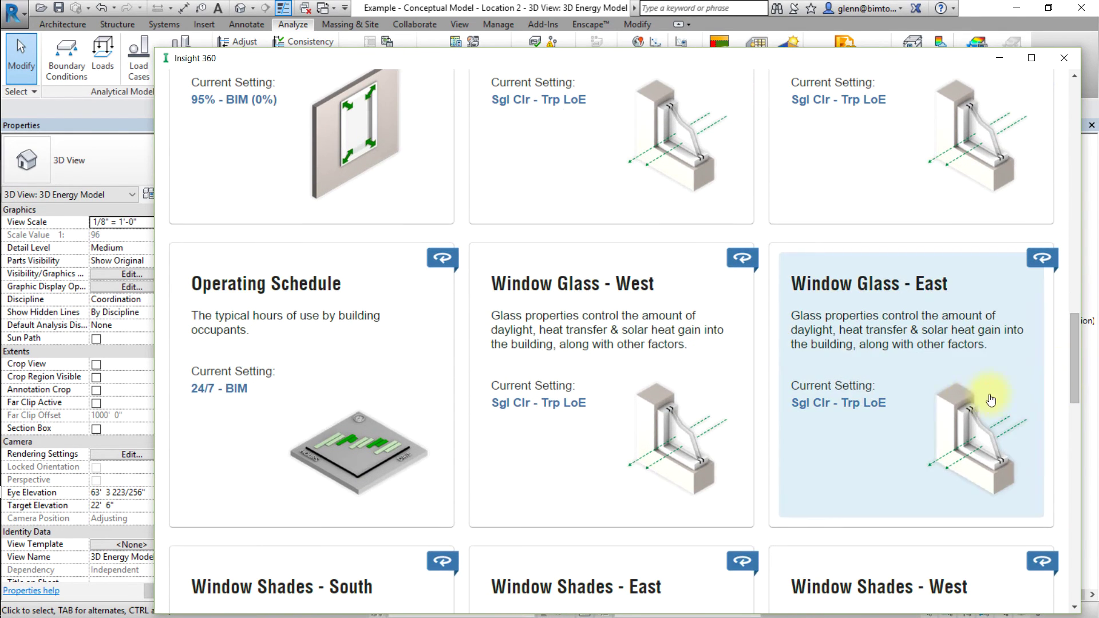
pyautogui.click(404, 377)
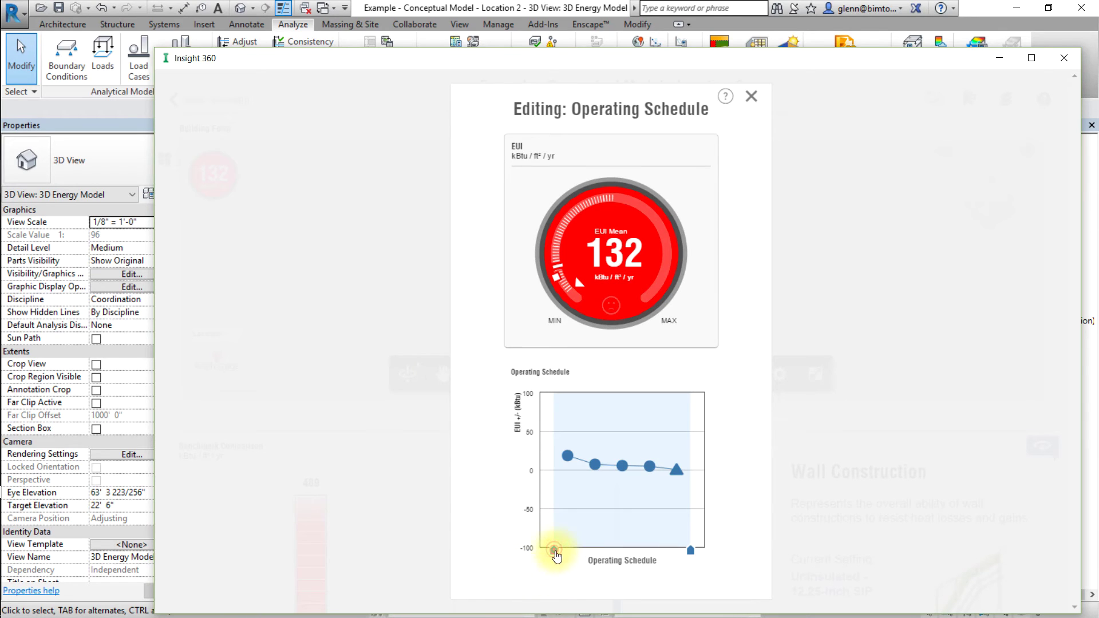
pyautogui.moveTo(554, 551); pyautogui.dragTo(663, 551)
pyautogui.click(751, 95)
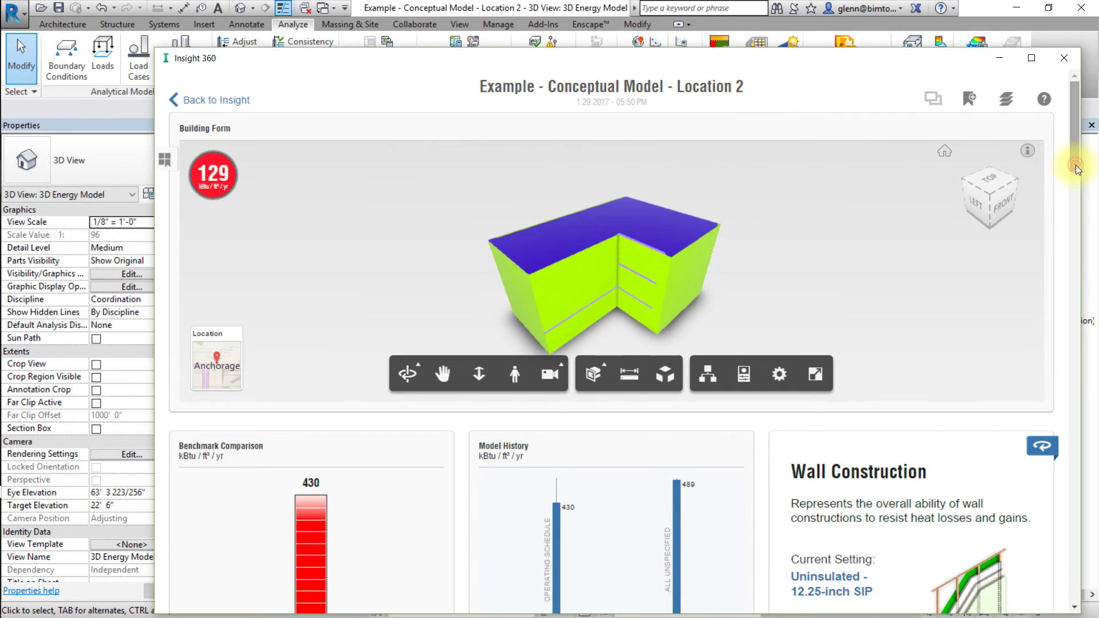
pyautogui.moveTo(1077, 169); pyautogui.dragTo(1078, 492)
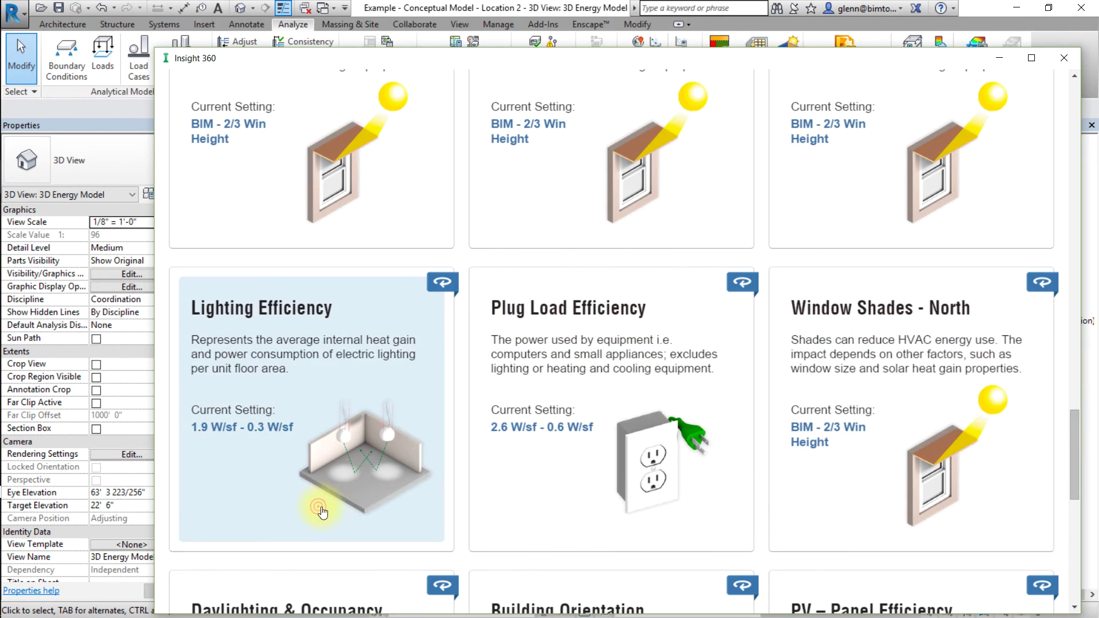
# Step: Set Location 2's Lighting Efficiency range to 0.3 W/sf
pyautogui.click(319, 509)
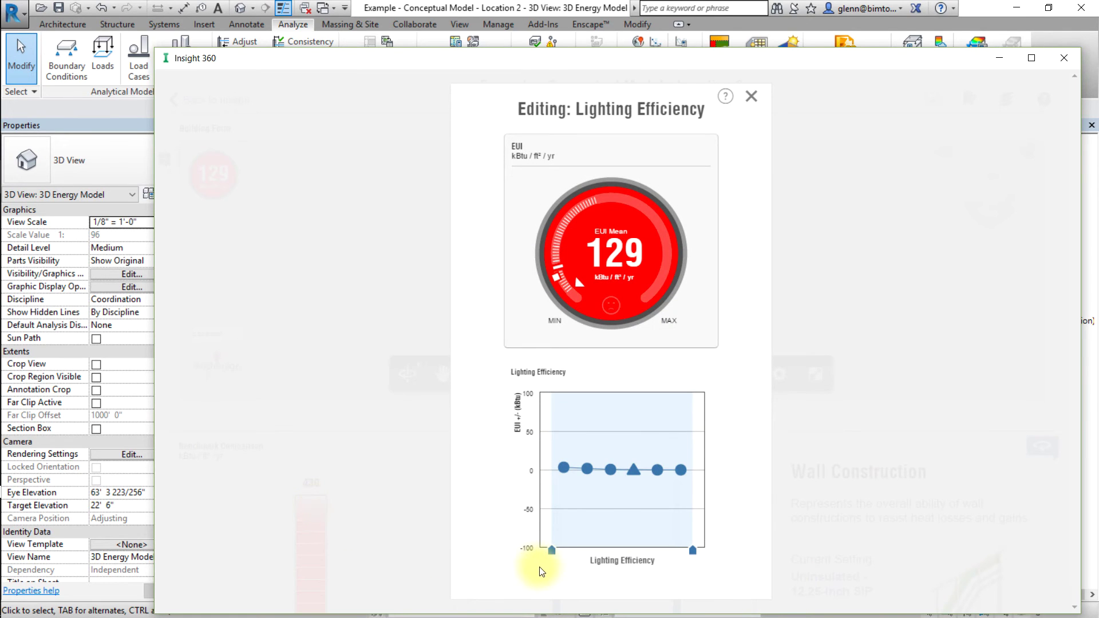
pyautogui.moveTo(552, 553)
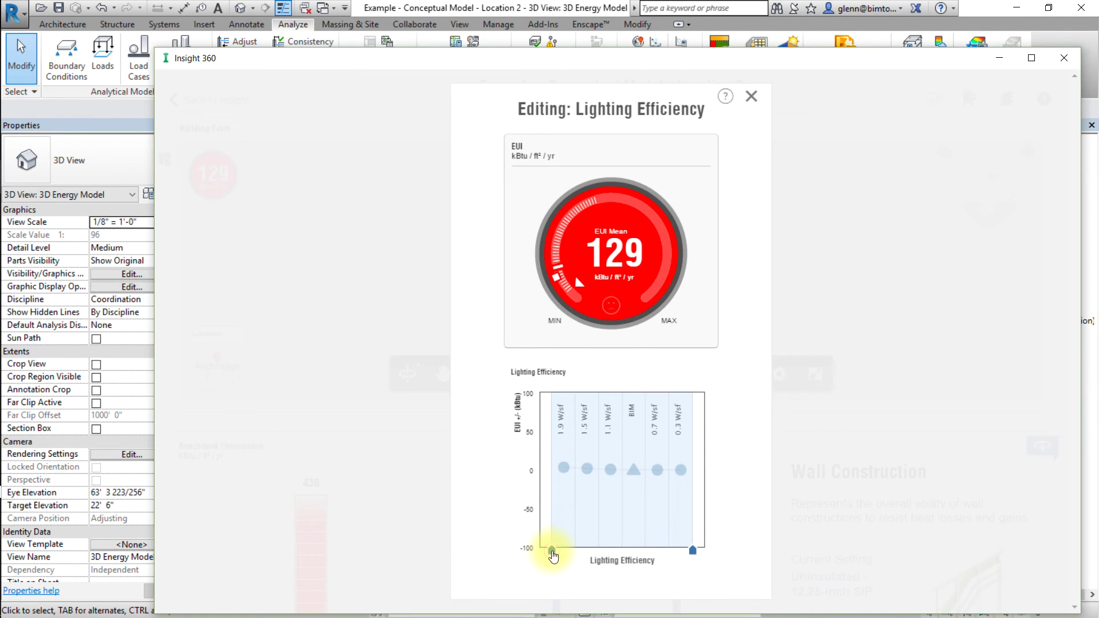
pyautogui.moveTo(552, 553); pyautogui.dragTo(646, 552)
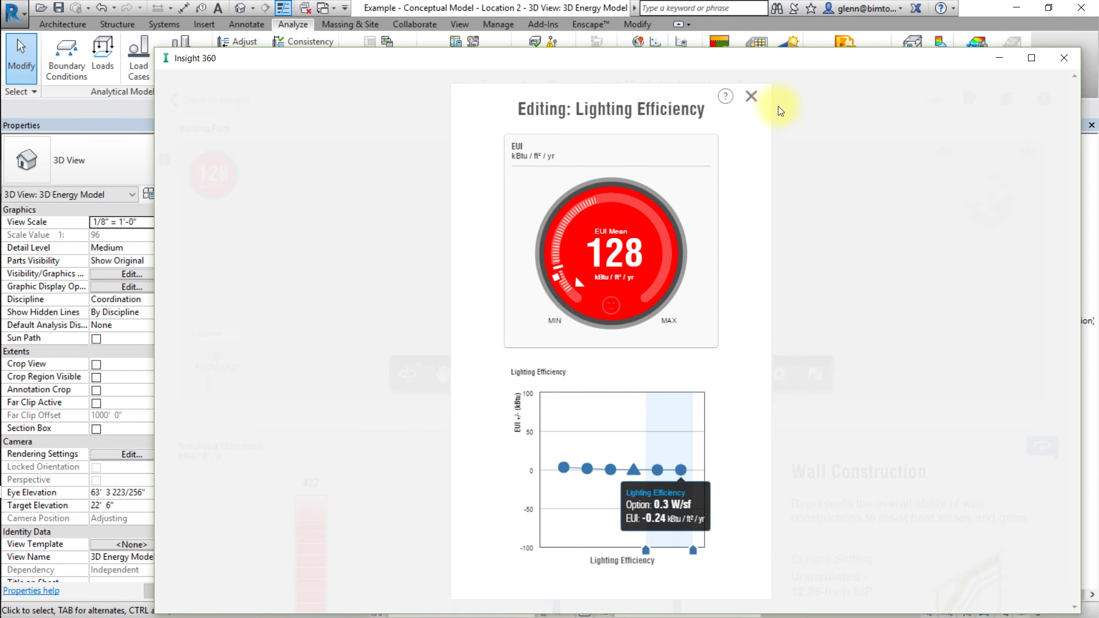
pyautogui.click(751, 97)
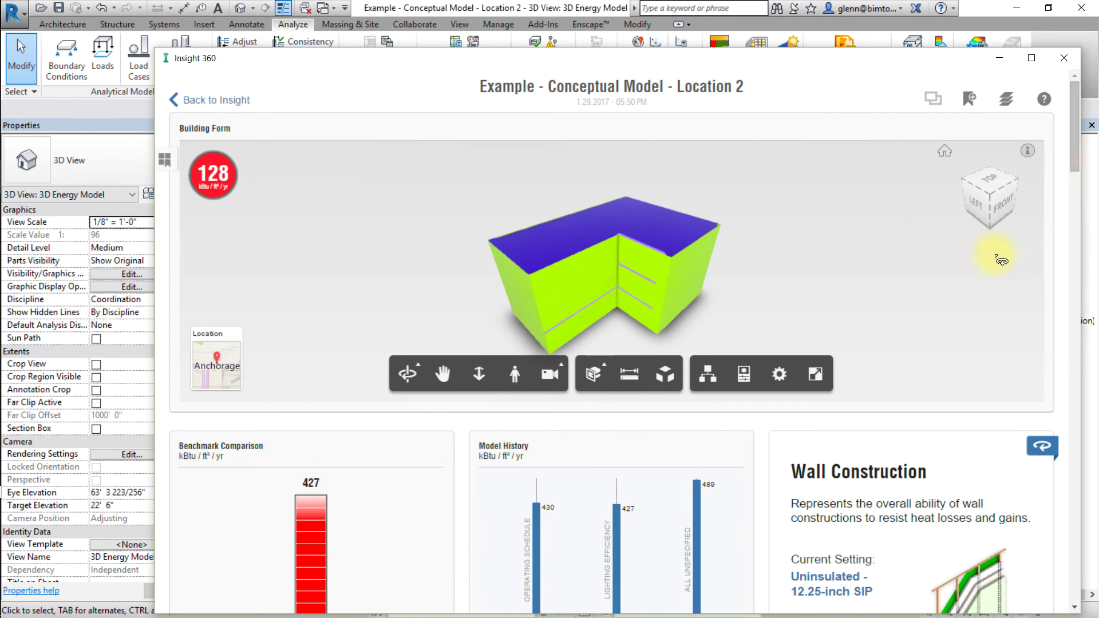
# Step: Narrow Plug Load Efficiency to its last option, bringing the EUI to 128 kBtu/ft²/yr
pyautogui.moveTo(1076, 160); pyautogui.dragTo(1071, 491)
pyautogui.click(637, 479)
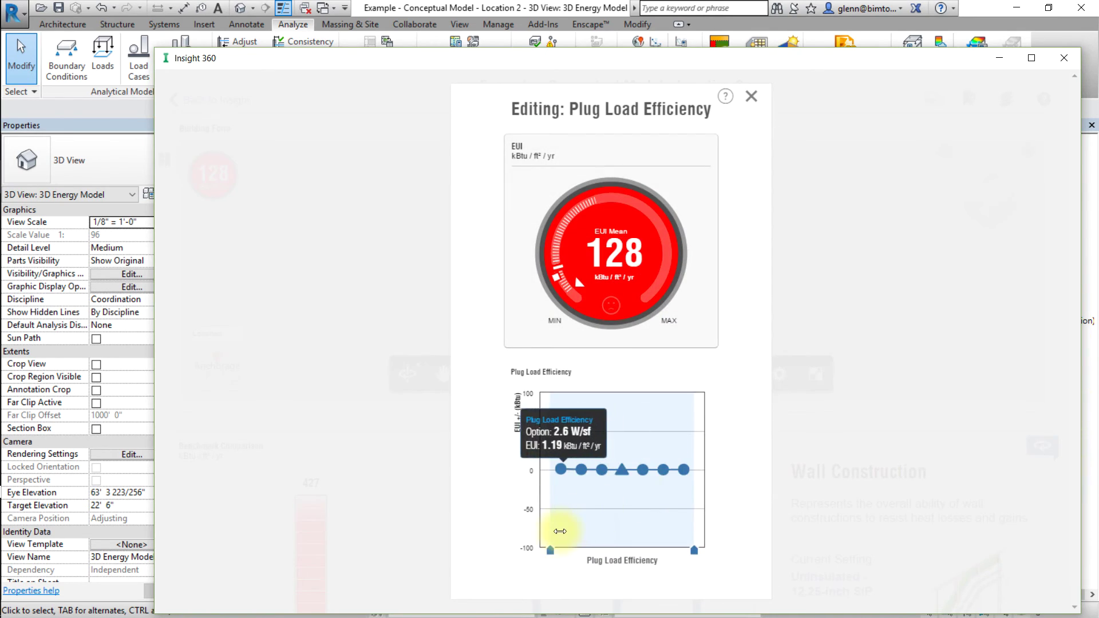
pyautogui.moveTo(550, 550); pyautogui.dragTo(674, 549)
pyautogui.click(752, 96)
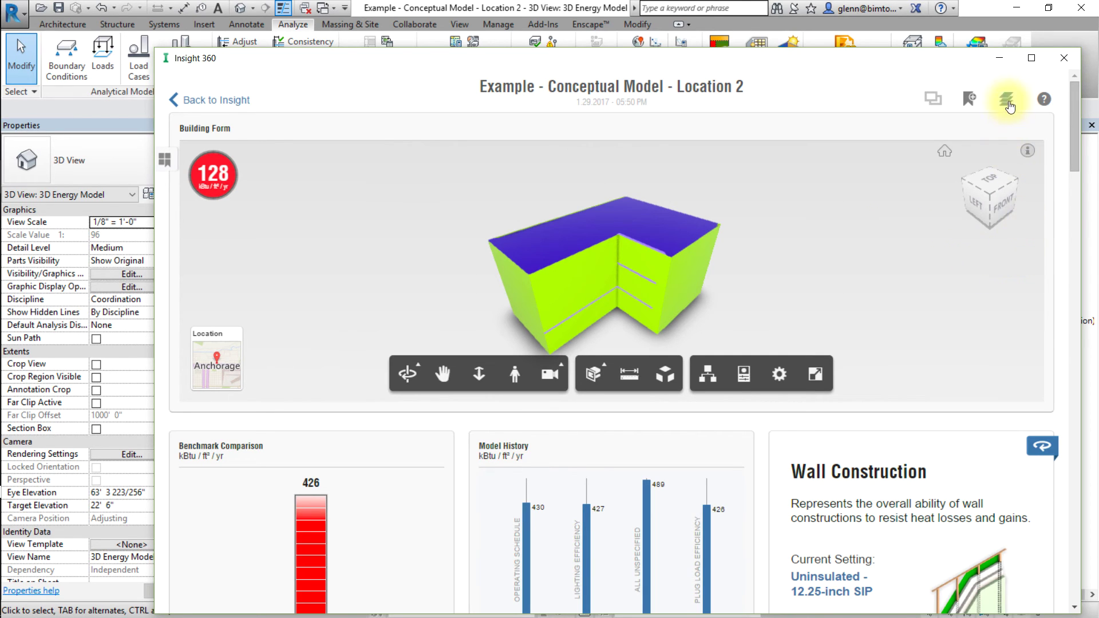
# Step: In the Scenarios panel, rename Location 2's Untitled Scenario to 'Baseline Scenario'
pyautogui.click(968, 96)
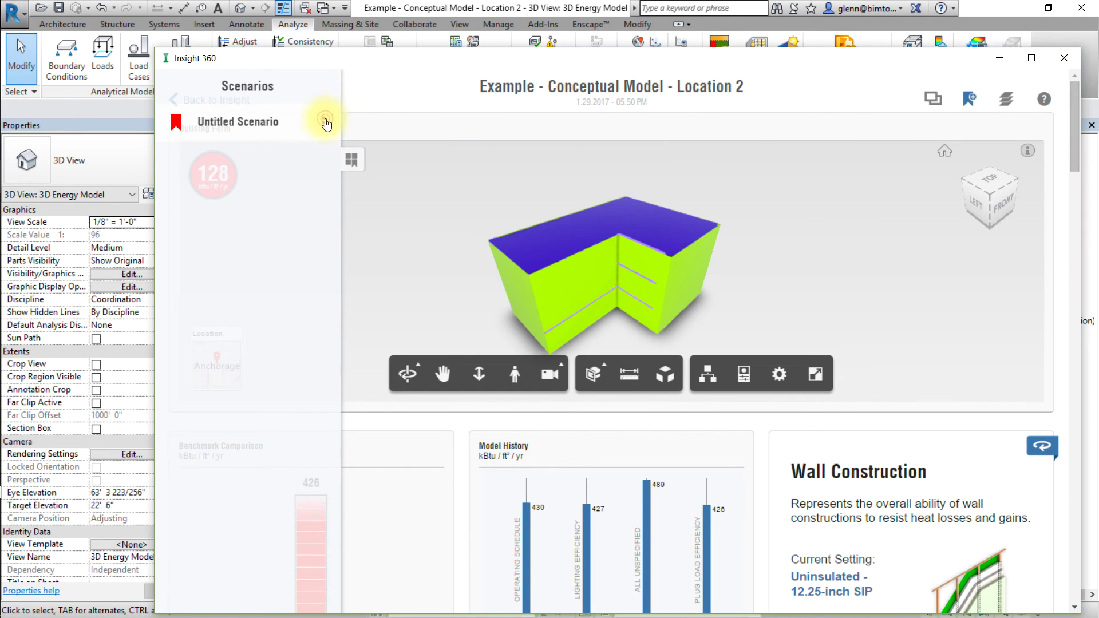
pyautogui.click(325, 121)
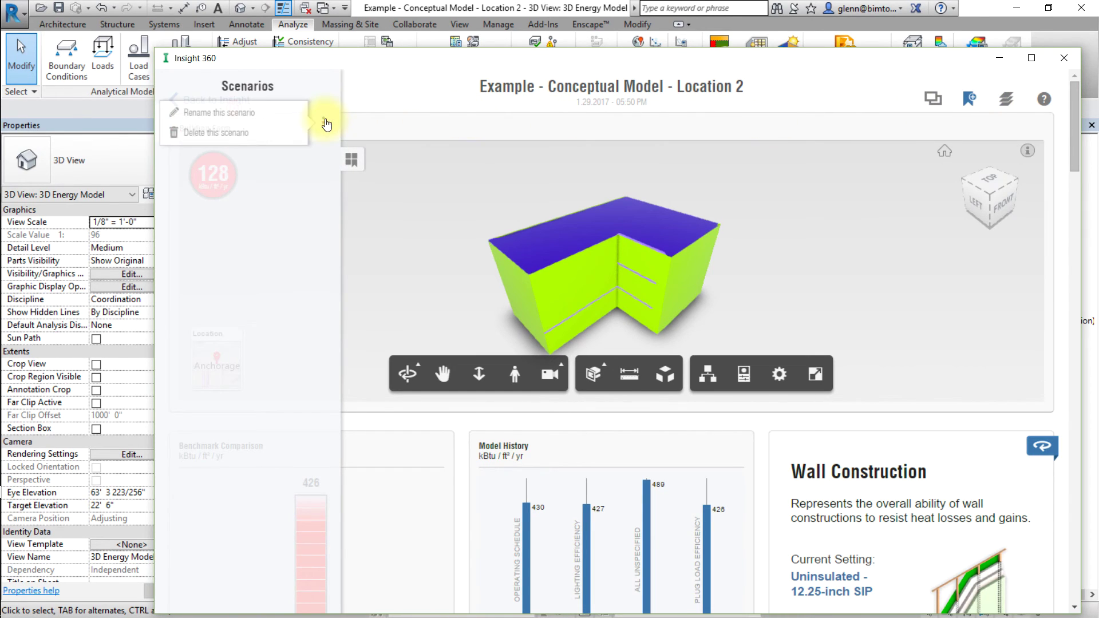
pyautogui.click(235, 109)
pyautogui.write('Ba')
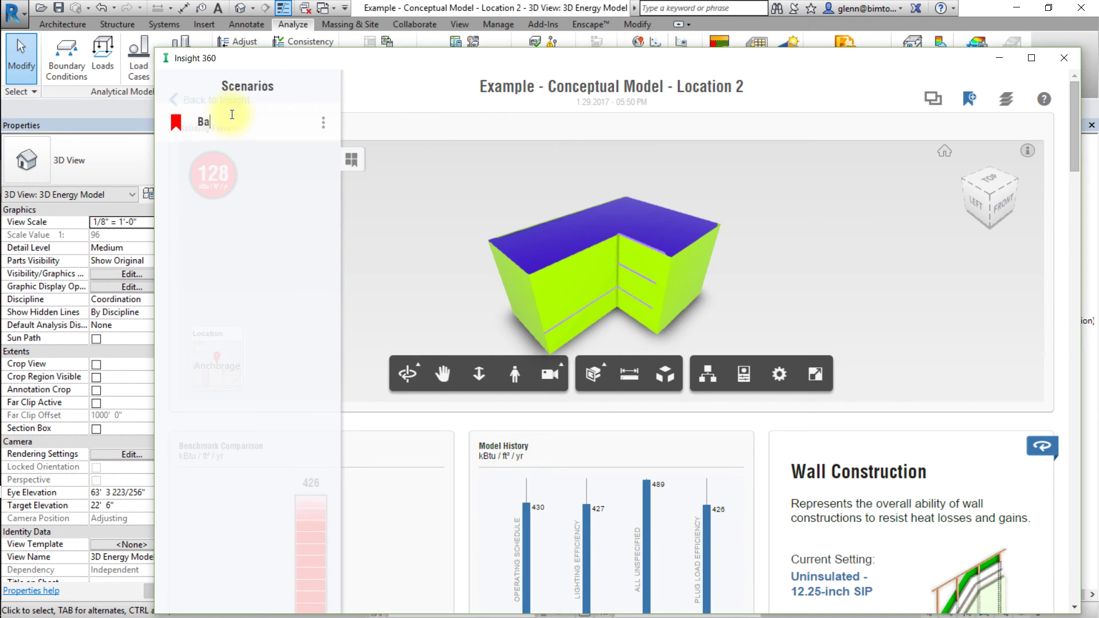
pyautogui.write('seline Scenario')
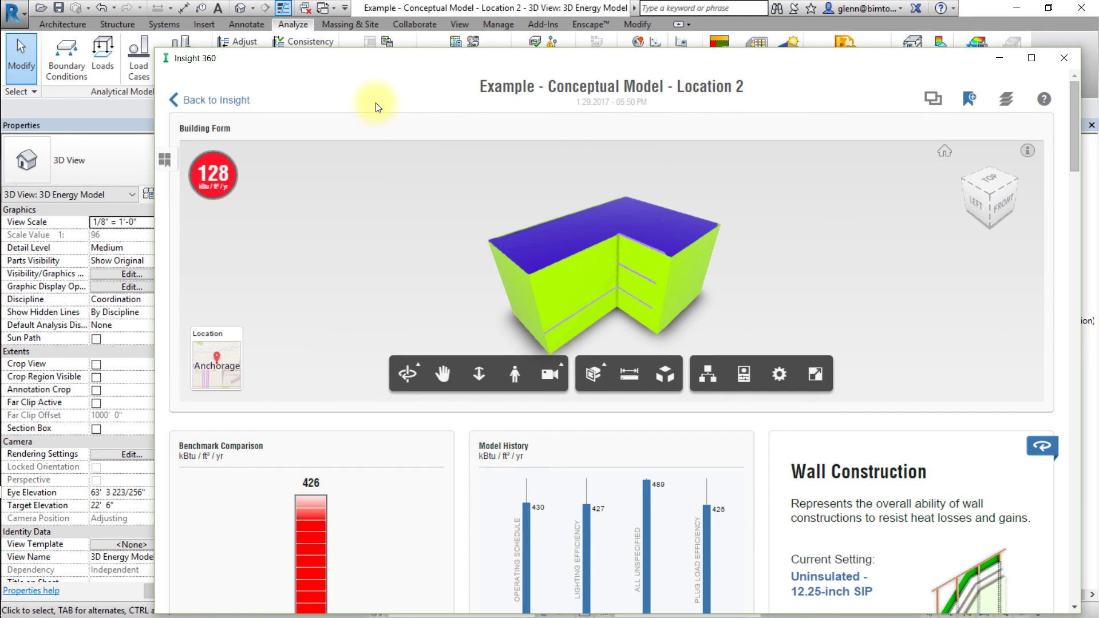
# Step: Apply Baseline Scenario in Location Comparison, dropping Location 1 to 40.8 kBtu/ft²/yr
pyautogui.click(232, 98)
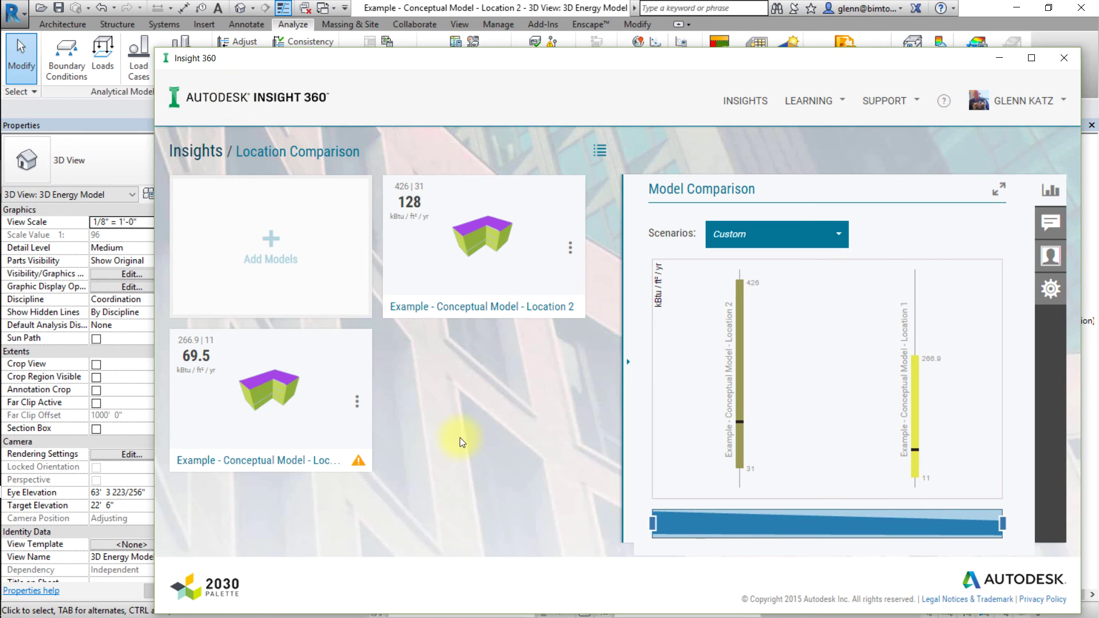
pyautogui.moveTo(665, 365)
pyautogui.click(846, 235)
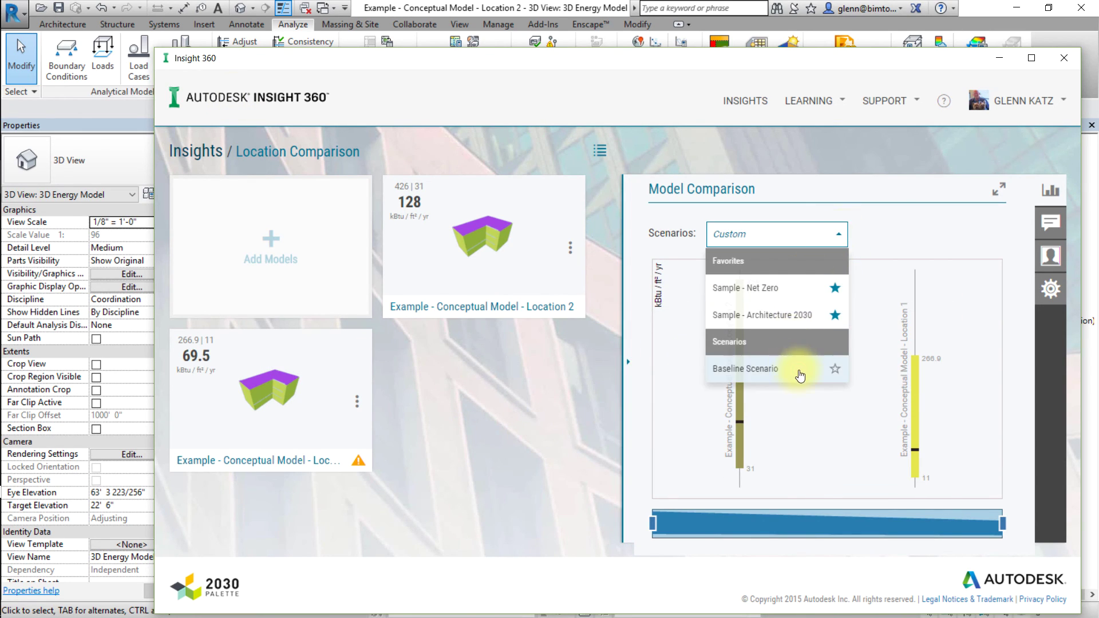
pyautogui.click(799, 371)
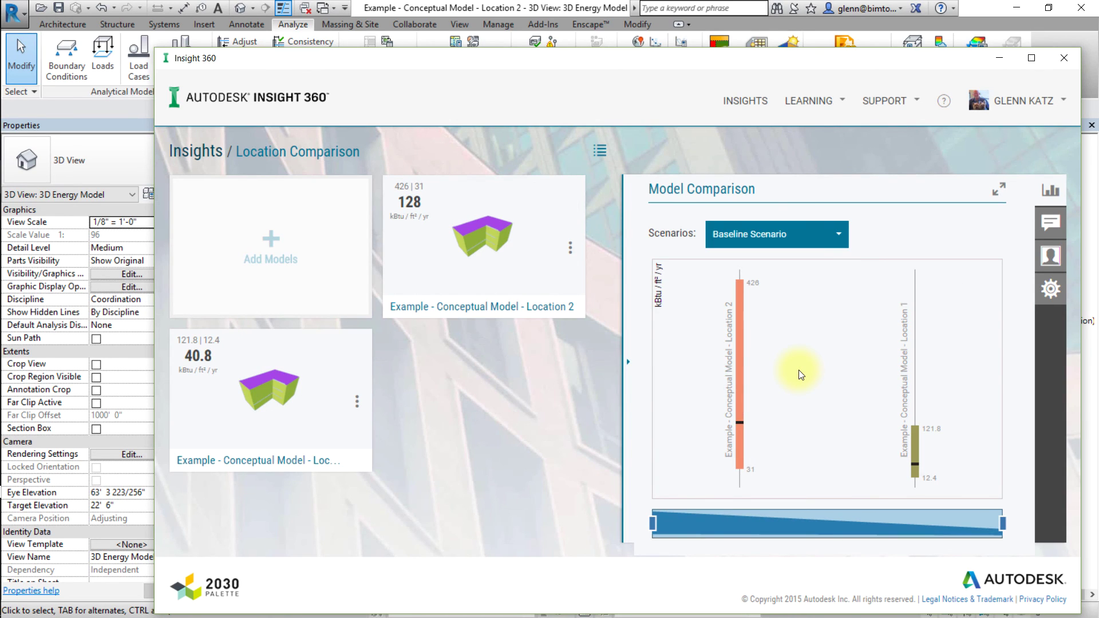
pyautogui.click(845, 241)
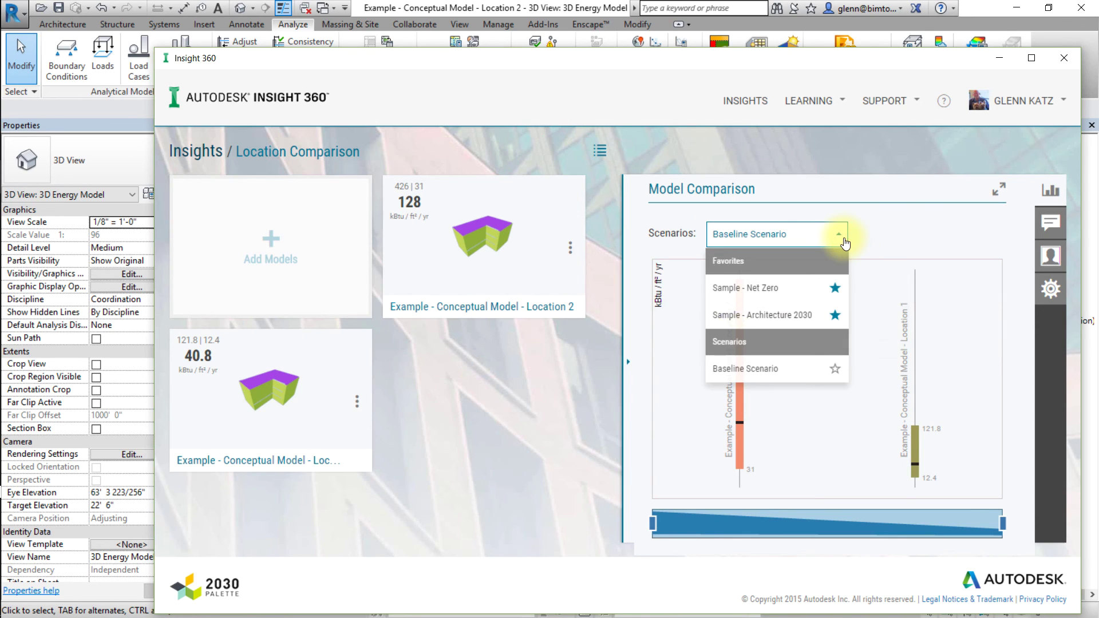